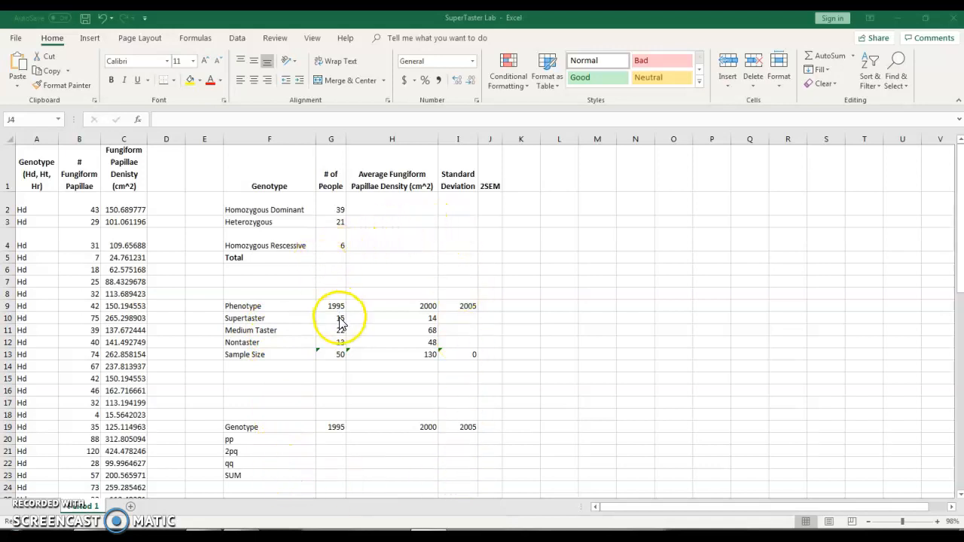
pyautogui.click(252, 305)
pyautogui.moveTo(463, 308); pyautogui.dragTo(338, 310)
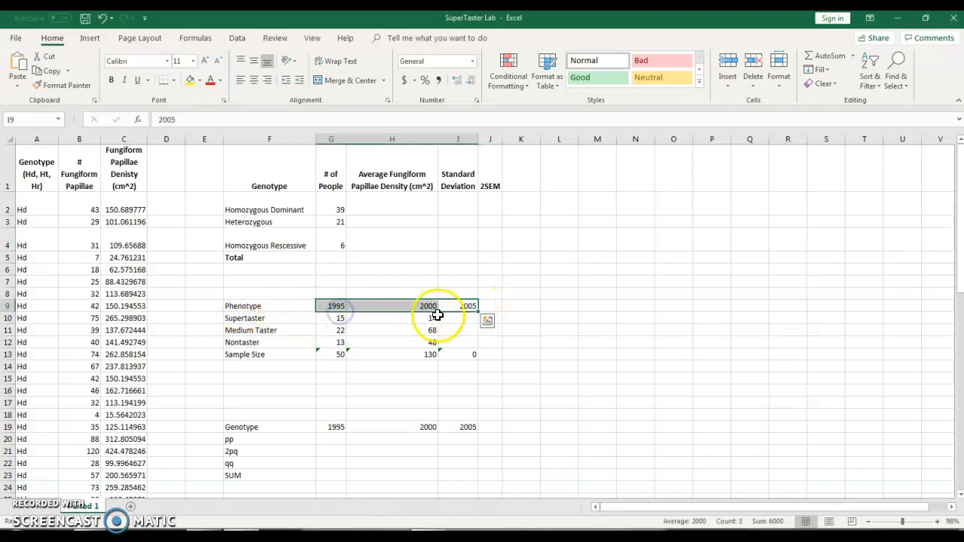
pyautogui.moveTo(472, 427); pyautogui.dragTo(334, 428)
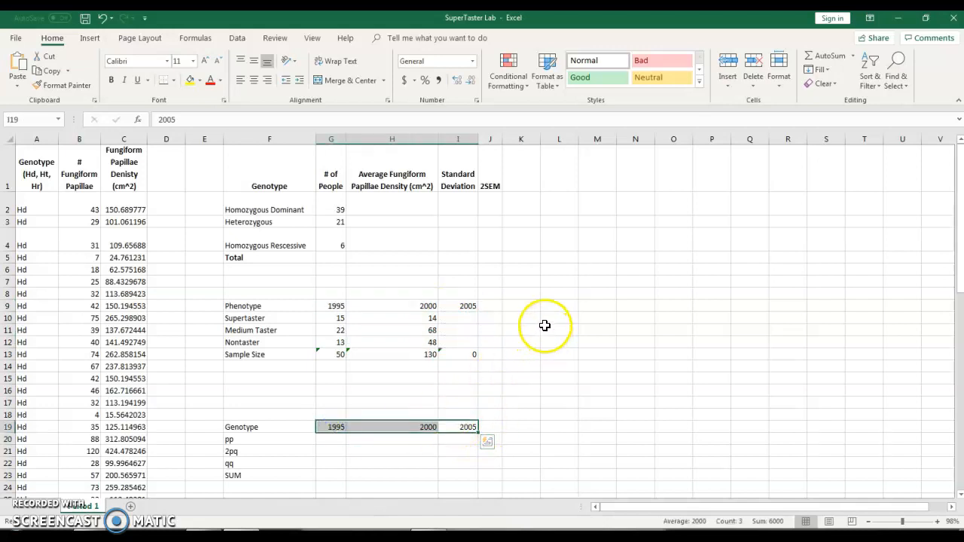
pyautogui.click(571, 277)
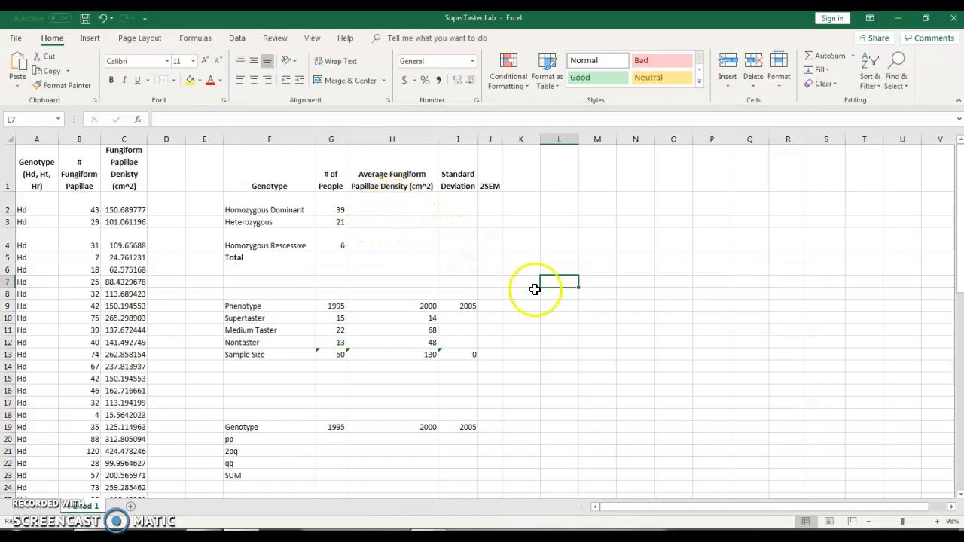
# Total the number of people across the three genotypes in G5 with =SUM(G2:G4)
pyautogui.click(934, 521)
pyautogui.click(934, 522)
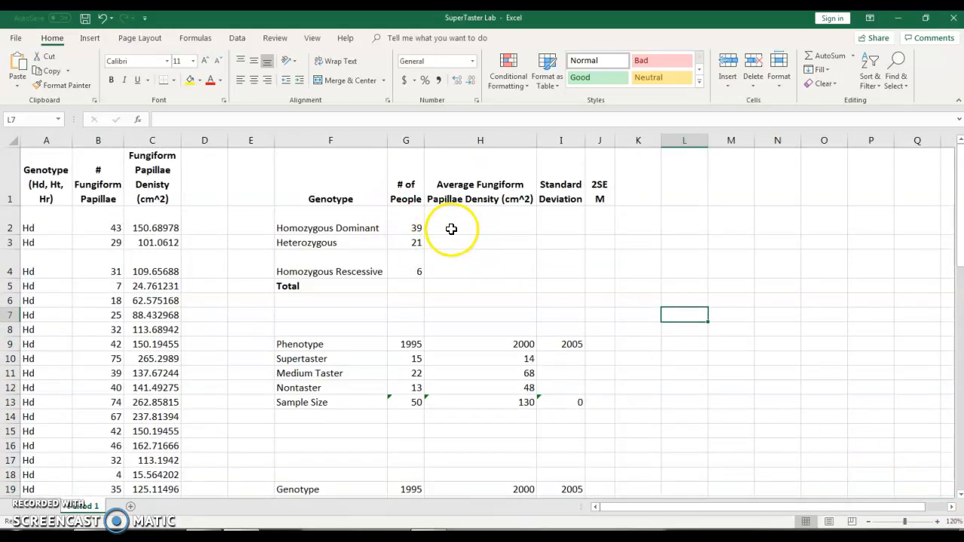
pyautogui.click(412, 287)
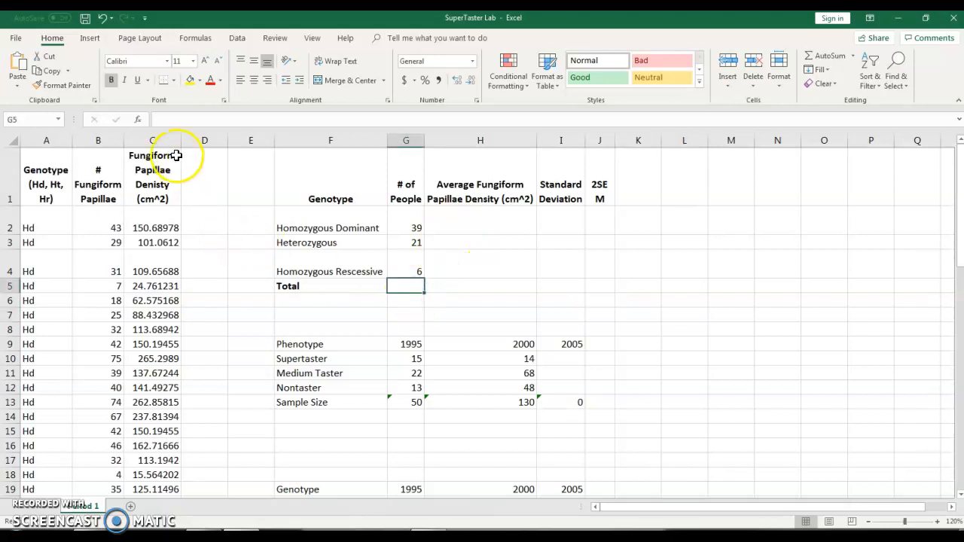
pyautogui.click(170, 119)
pyautogui.write('=')
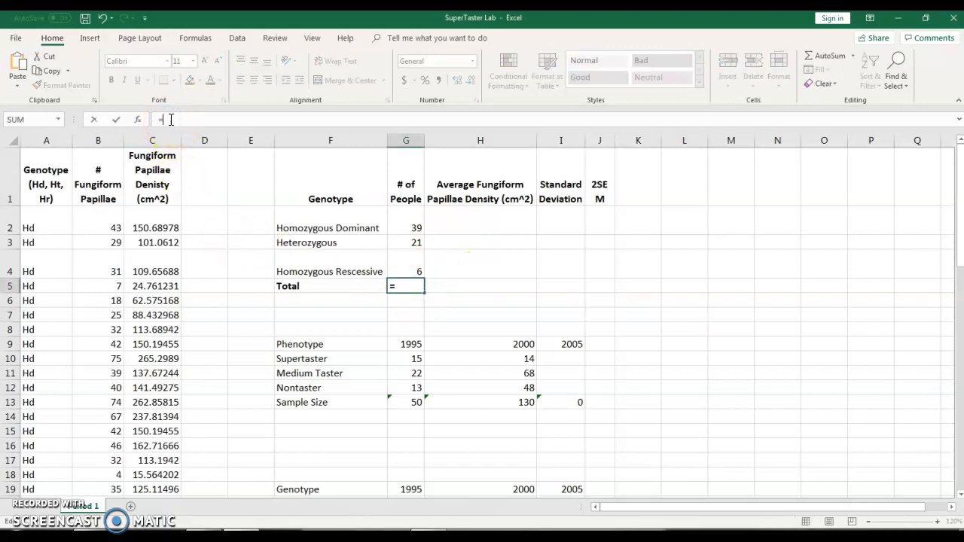
pyautogui.write('SU')
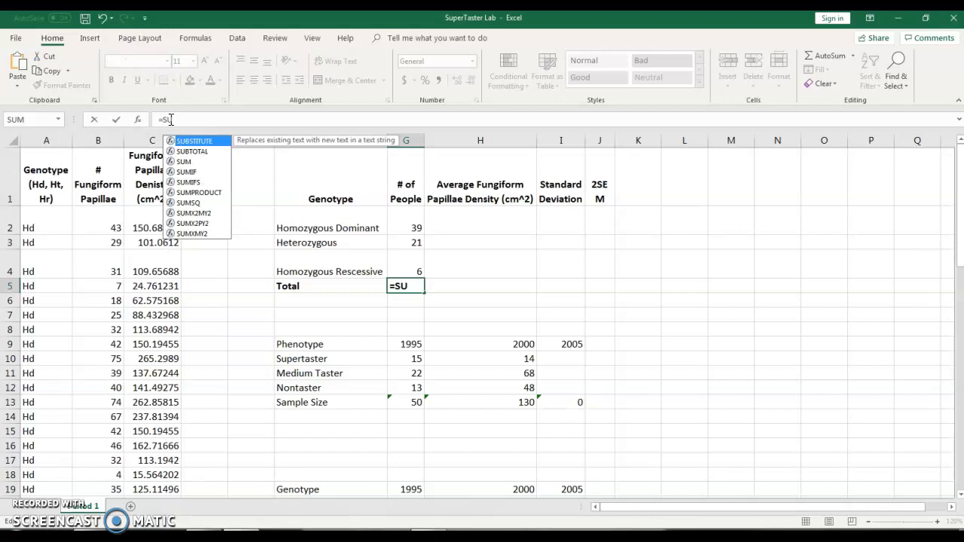
pyautogui.write('M')
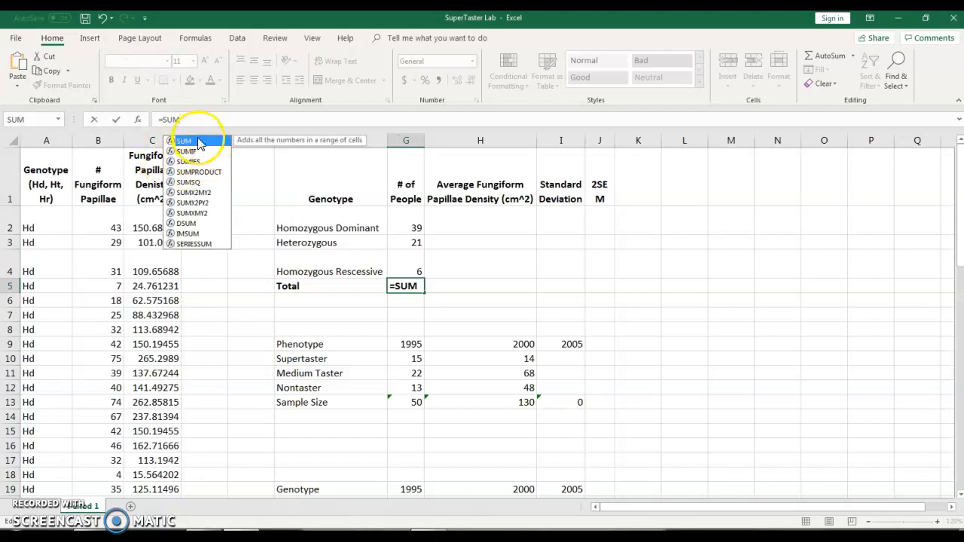
pyautogui.doubleClick(194, 139)
pyautogui.moveTo(406, 226); pyautogui.dragTo(404, 263)
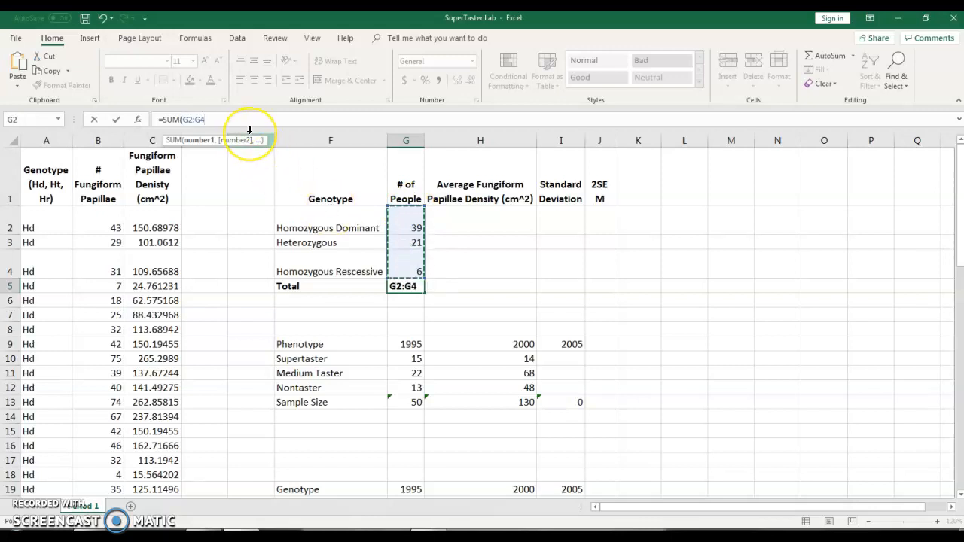
pyautogui.write(')')
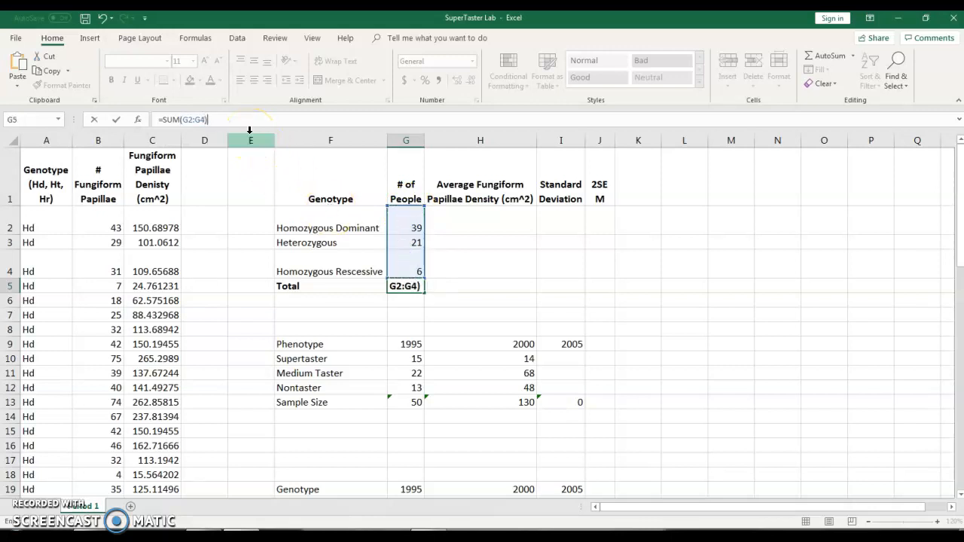
pyautogui.press('Return')
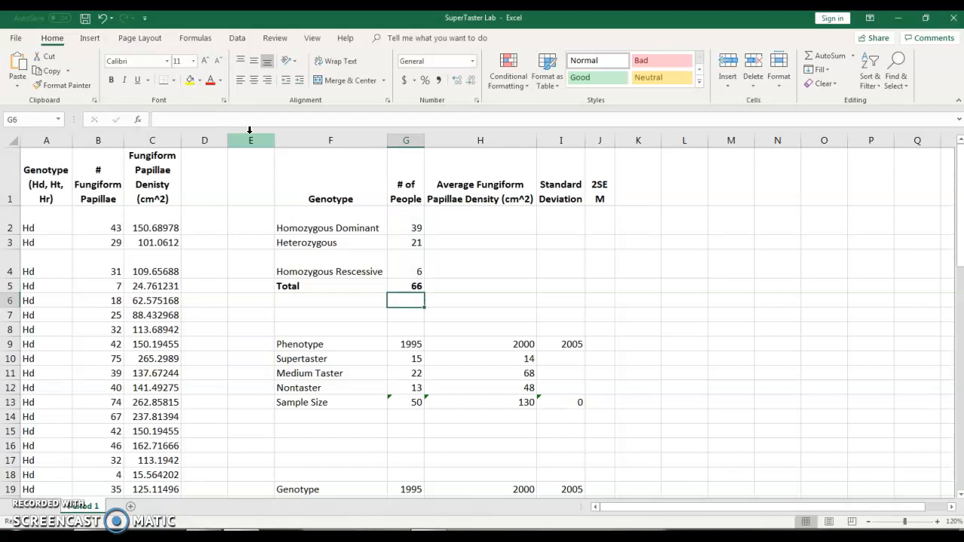
pyautogui.click(405, 286)
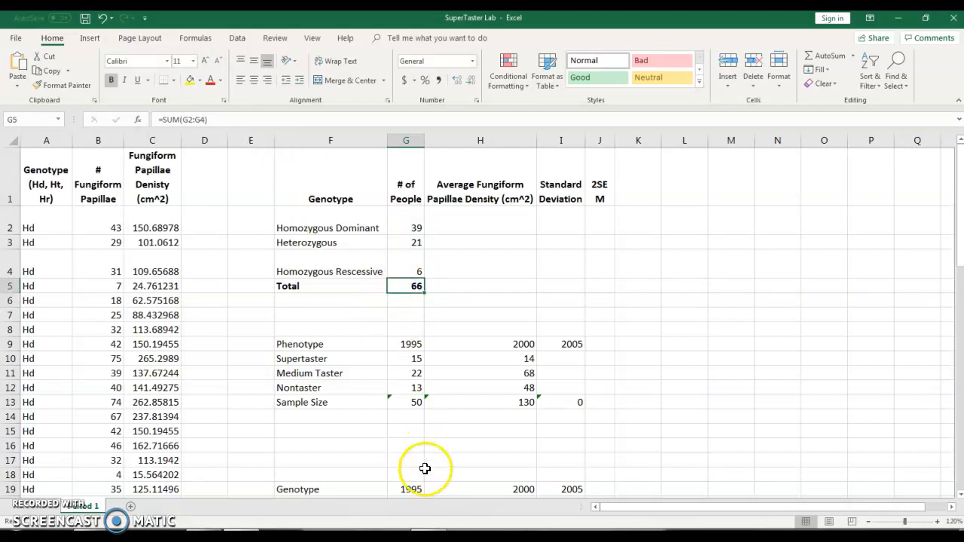
# Calculate the homozygous dominant average fungiform papillae density in H2 with =AVERAGE(C2:C40)
pyautogui.click(471, 227)
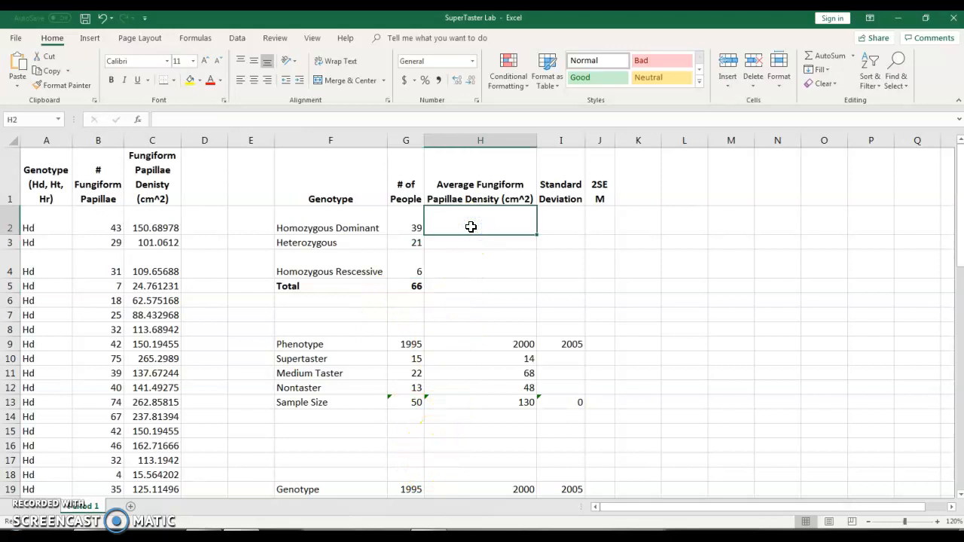
pyautogui.write('=')
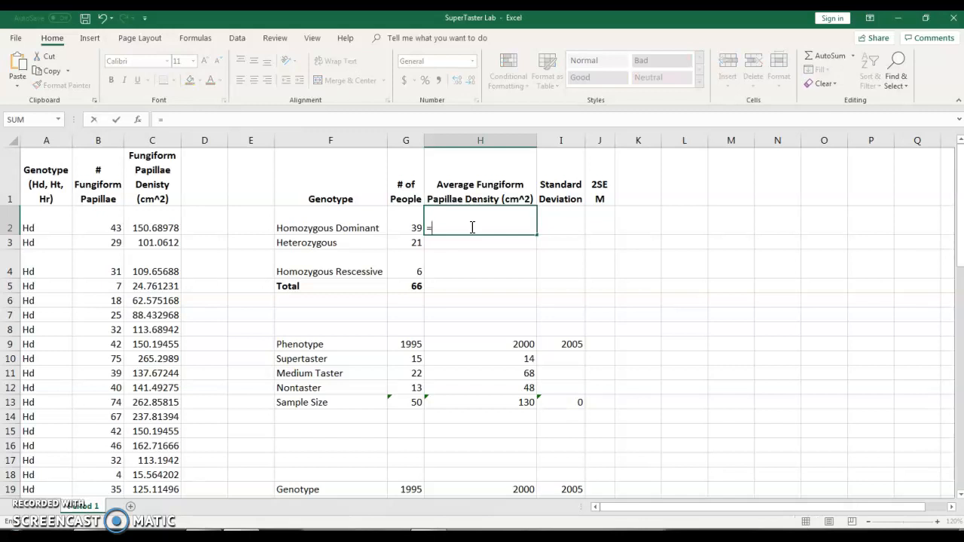
pyautogui.write('Av')
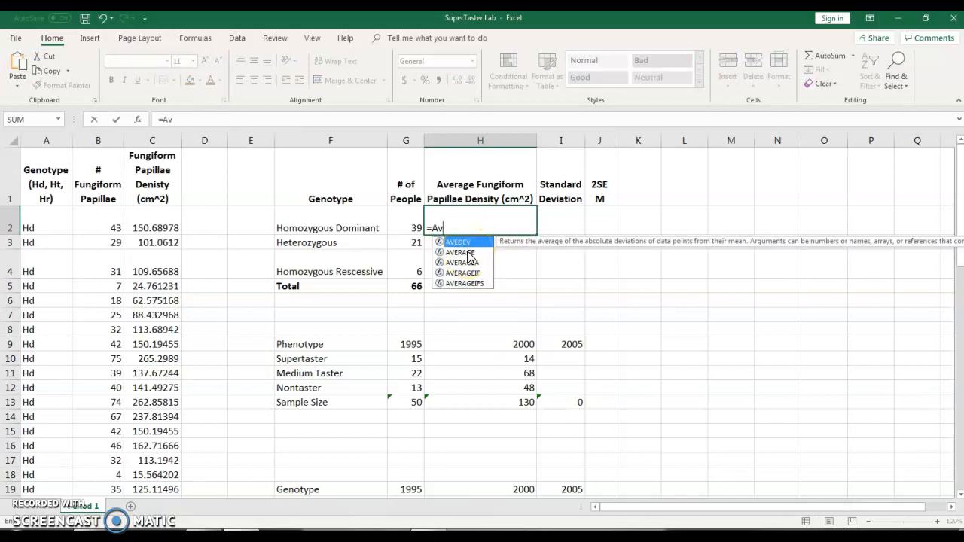
pyautogui.doubleClick(467, 253)
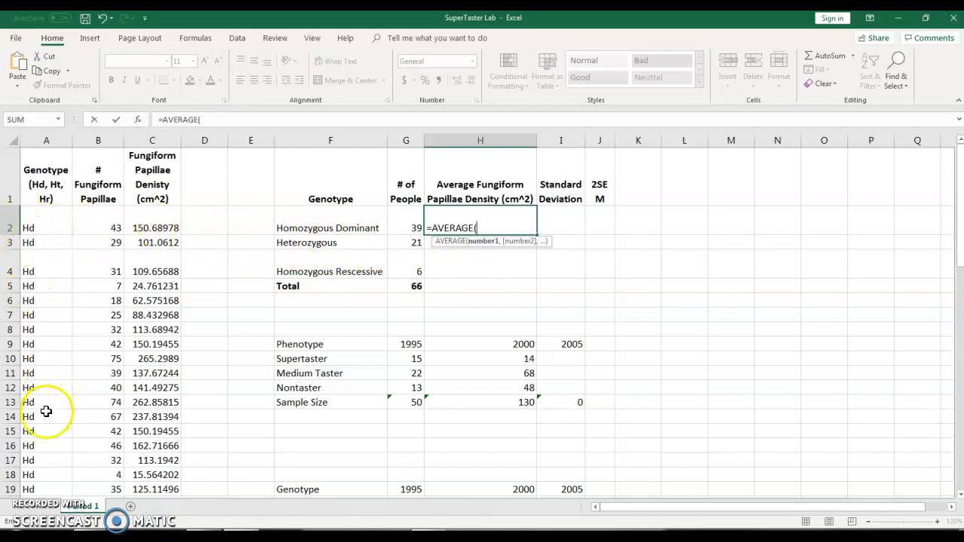
pyautogui.moveTo(152, 218); pyautogui.dragTo(155, 381)
pyautogui.scroll(8, 430, 340)
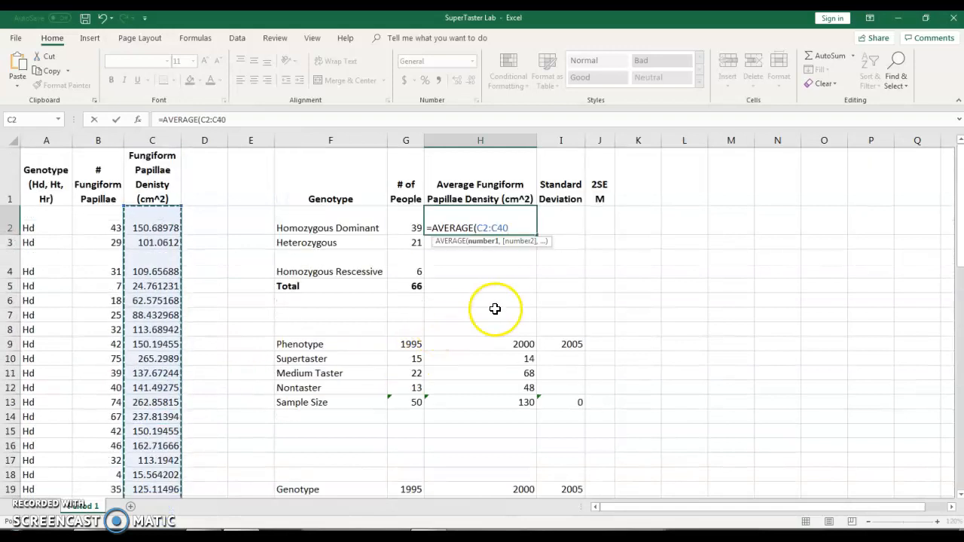
pyautogui.write(')')
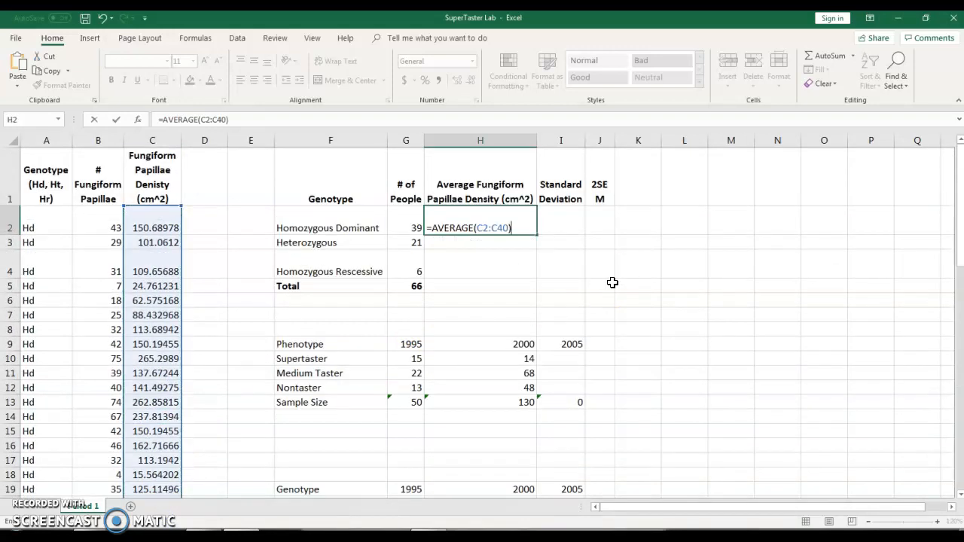
pyautogui.press('Return')
# Calculate the heterozygous average fungiform papillae density in H3 from the Ht rows with =AVERAGE(C47:C67)
pyautogui.click(537, 255)
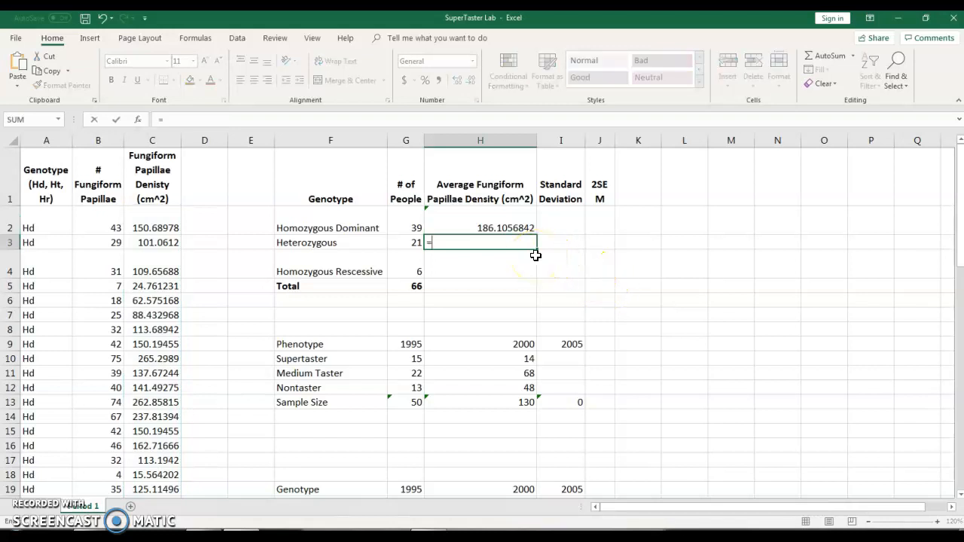
pyautogui.write('=Aver')
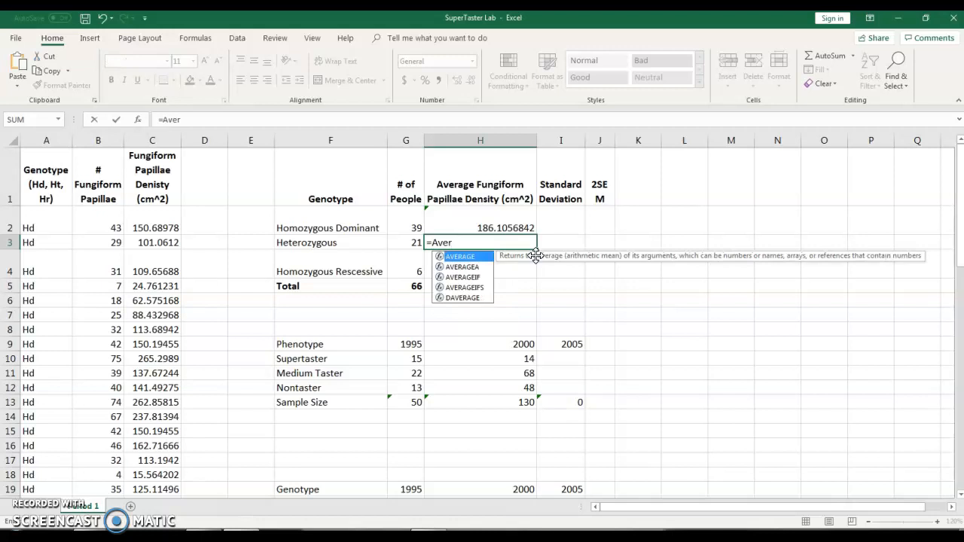
pyautogui.doubleClick(460, 256)
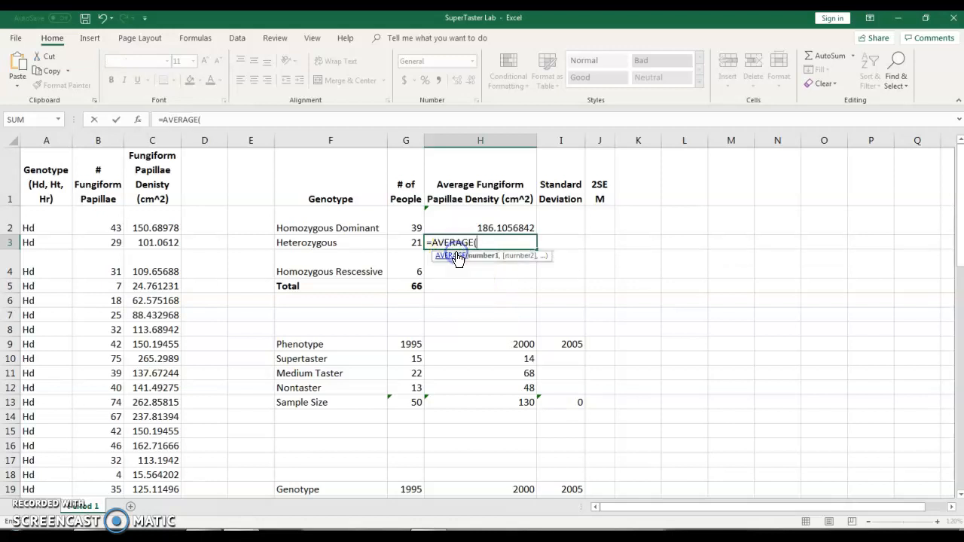
pyautogui.scroll(-13, 128, 414)
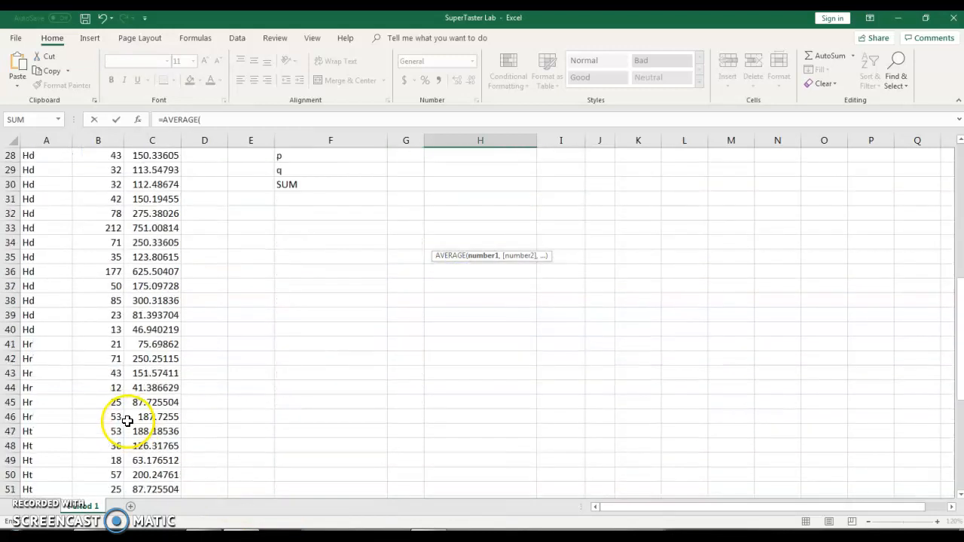
pyautogui.scroll(1, 138, 361)
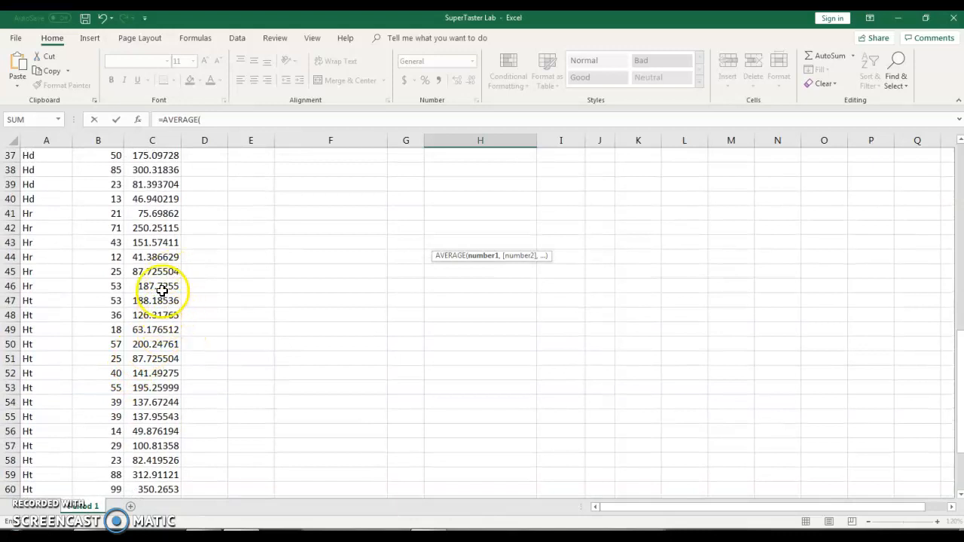
pyautogui.moveTo(162, 302); pyautogui.dragTo(150, 475)
pyautogui.write(')')
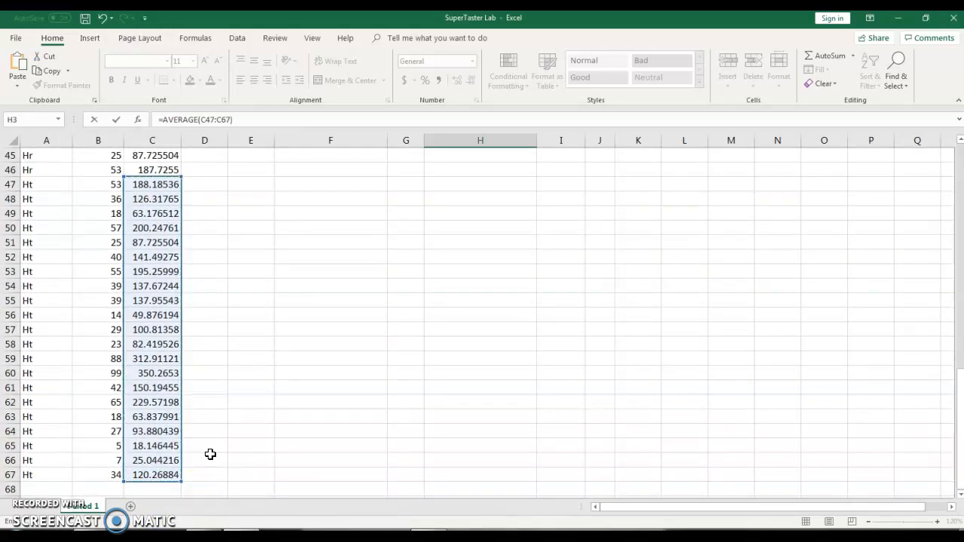
pyautogui.scroll(15, 267, 339)
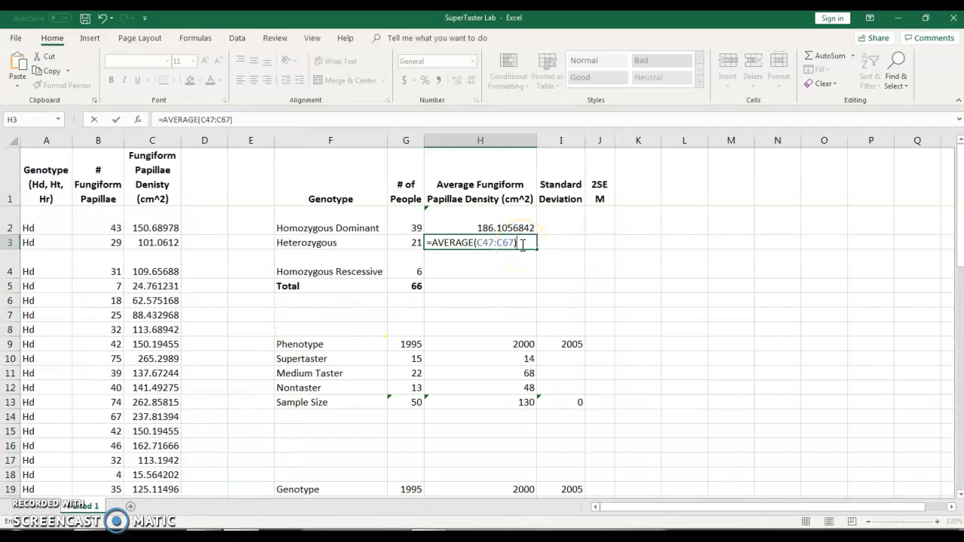
pyautogui.press('Return')
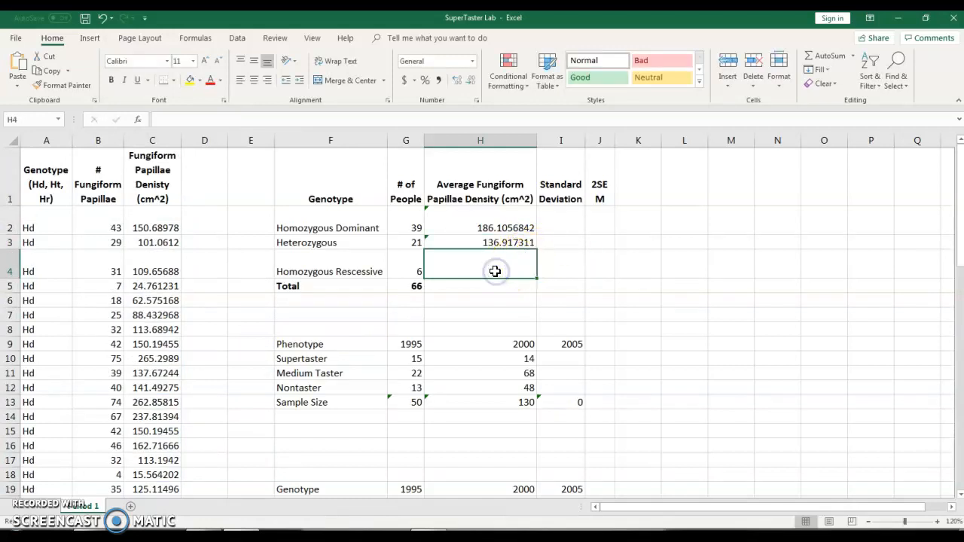
# Calculate the homozygous recessive average fungiform papillae density in H4 from the Hr rows with =AVERAGE(C41:C46)
pyautogui.write('=Av')
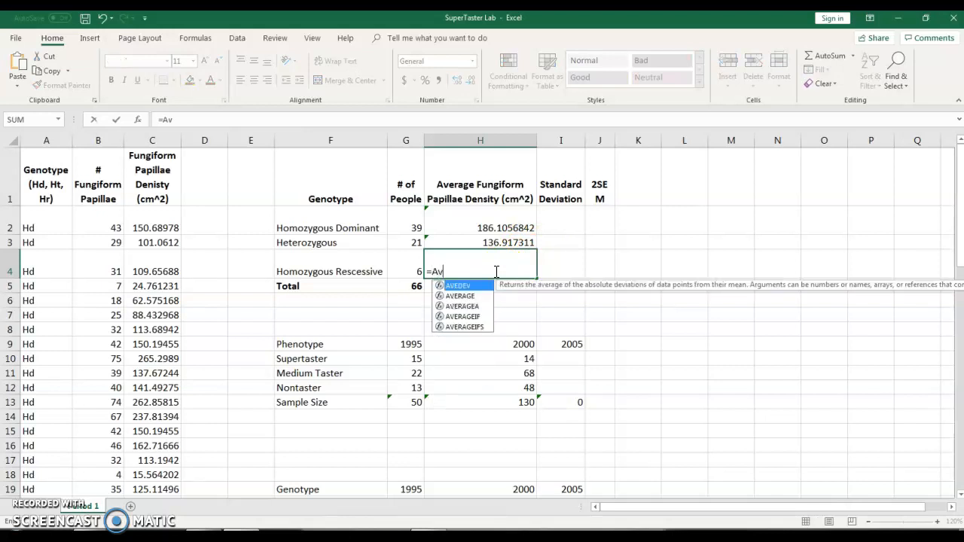
pyautogui.write('era')
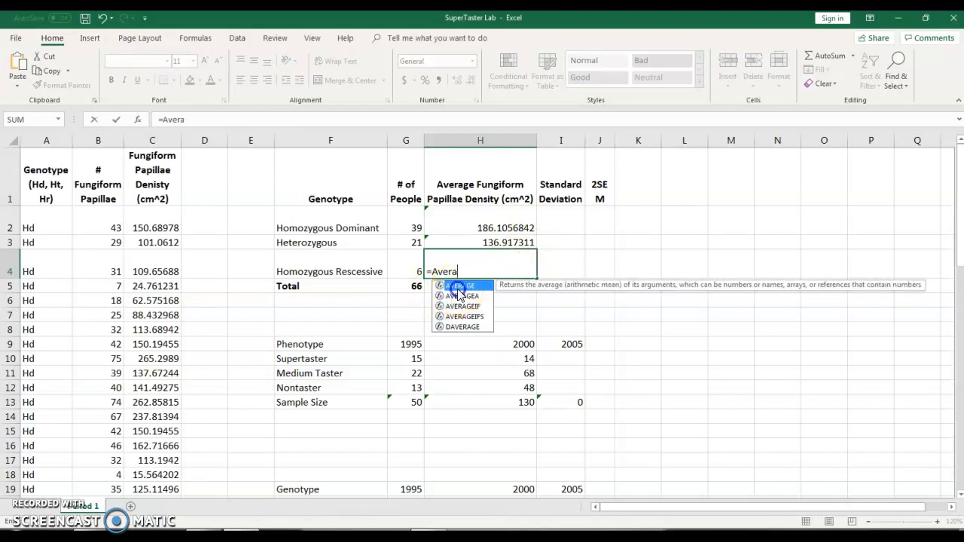
pyautogui.doubleClick(461, 286)
pyautogui.scroll(-8, 167, 308)
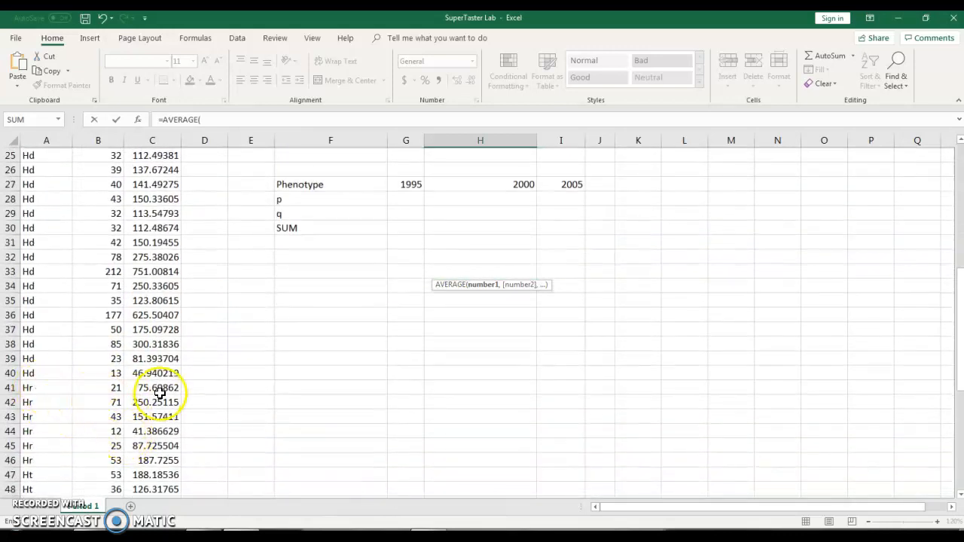
pyautogui.moveTo(166, 392); pyautogui.dragTo(155, 459)
pyautogui.scroll(8, 254, 454)
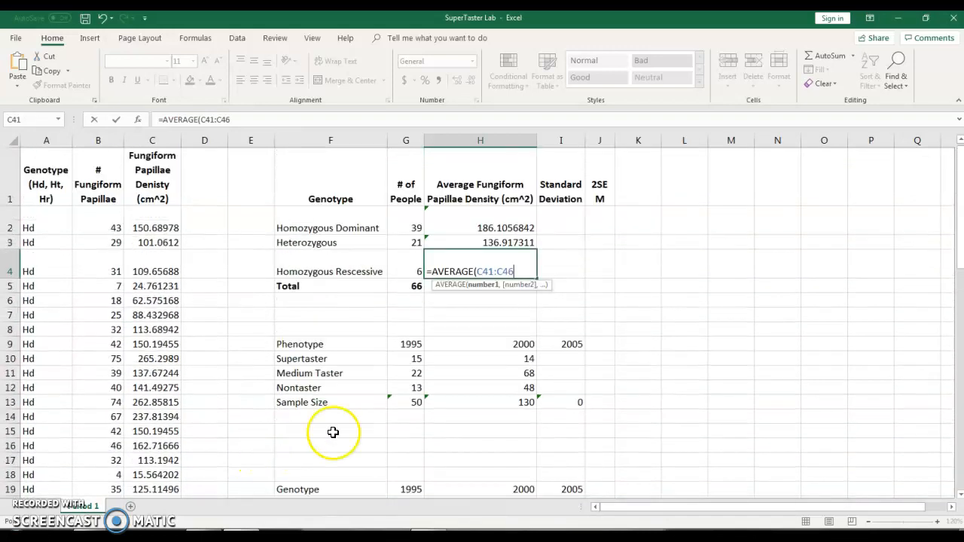
pyautogui.write(')')
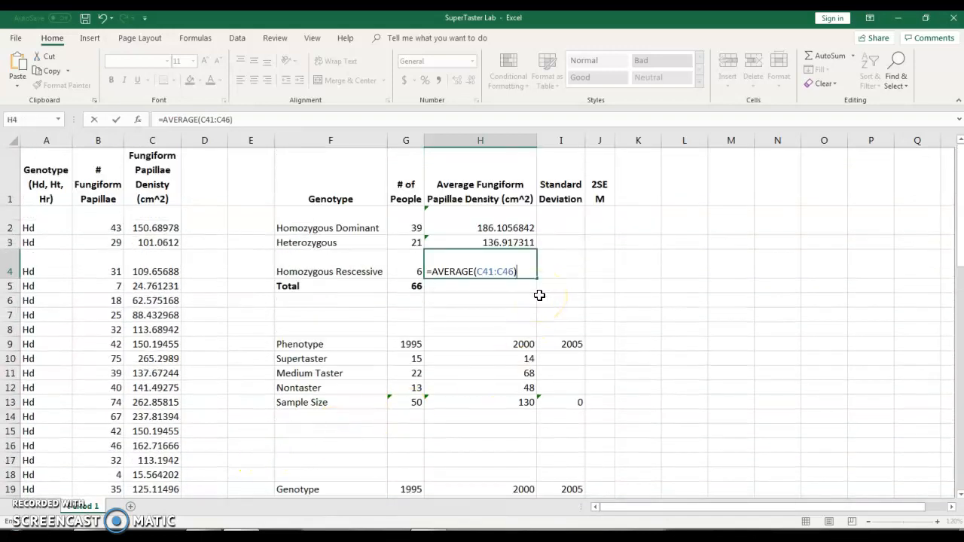
pyautogui.press('Return')
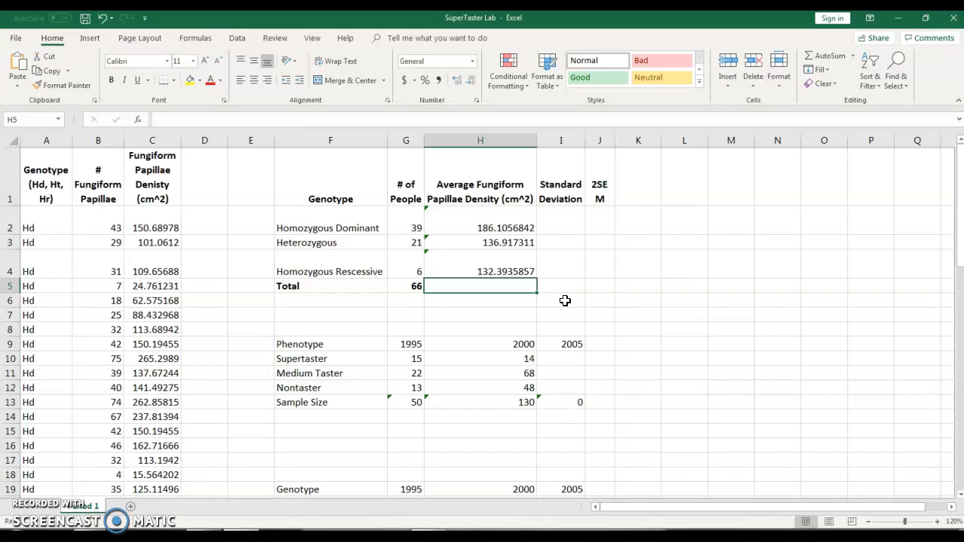
pyautogui.click(599, 194)
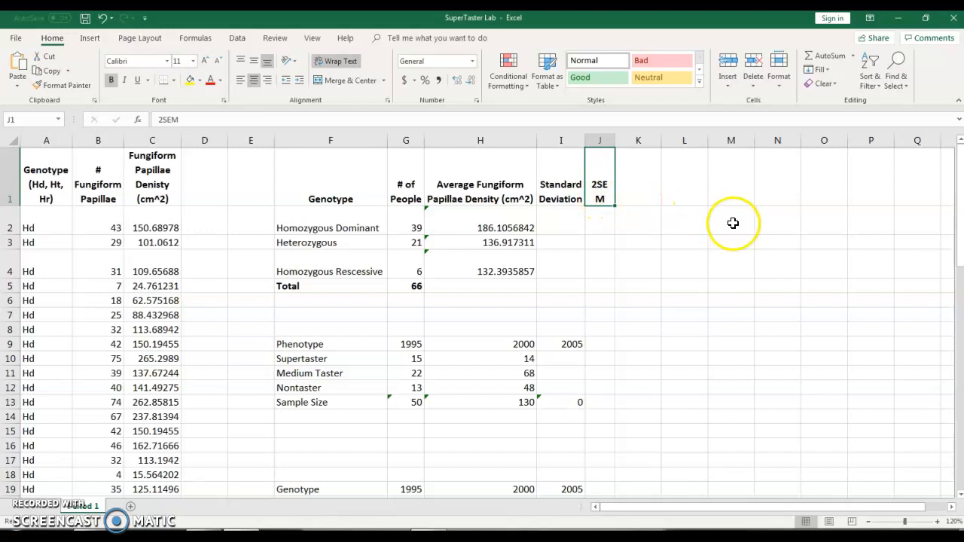
pyautogui.click(688, 189)
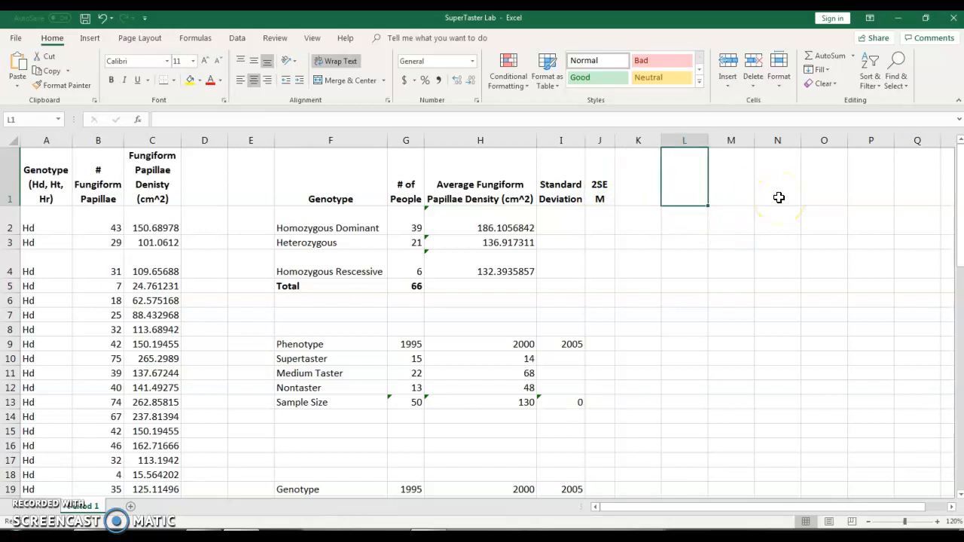
pyautogui.click(602, 194)
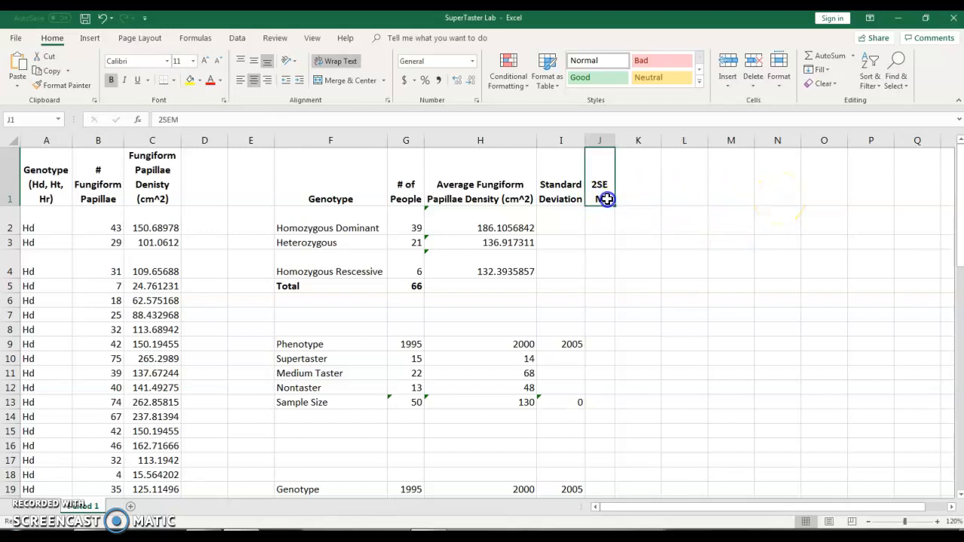
# Extend the 2SEM header in J1 to read "2SEM = (s/SQRT(n))"
pyautogui.click(211, 122)
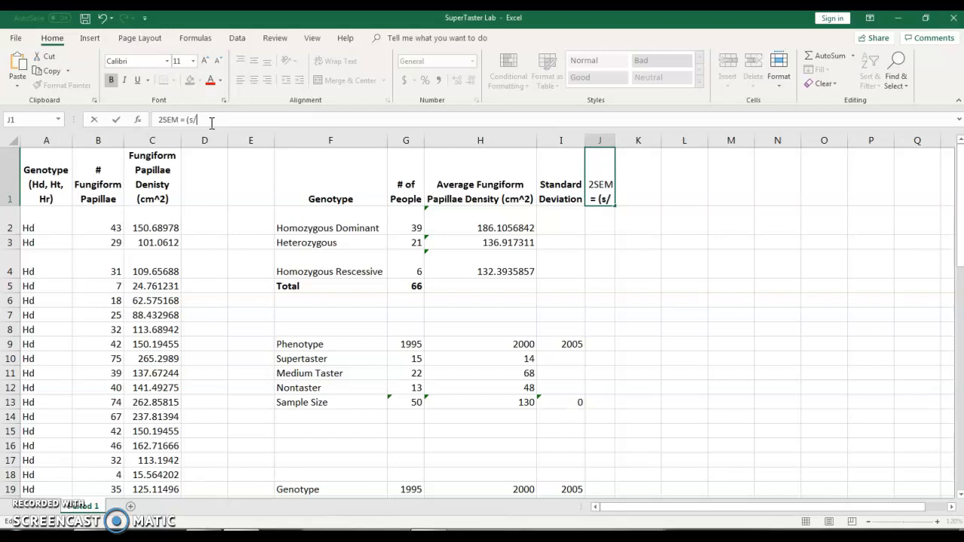
pyautogui.write('SQRT(n')
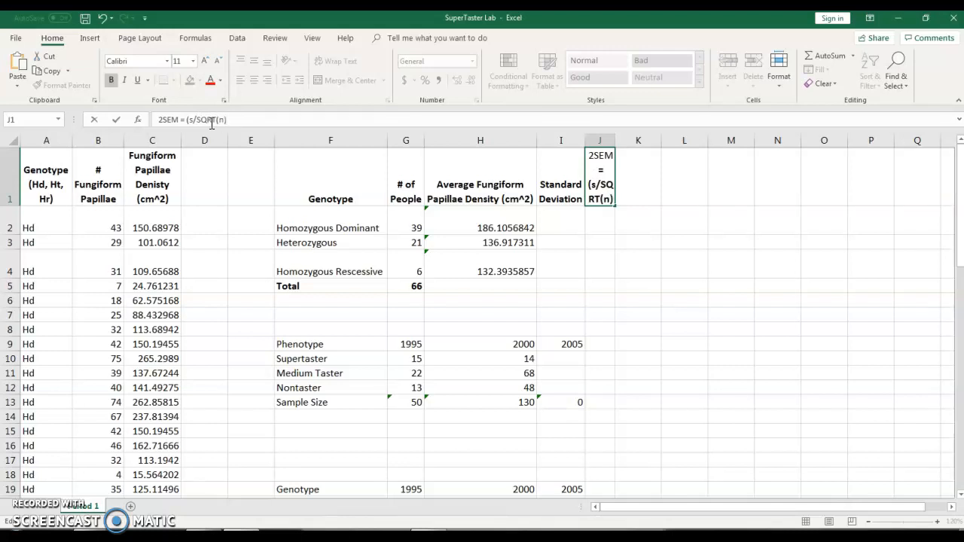
pyautogui.write('))')
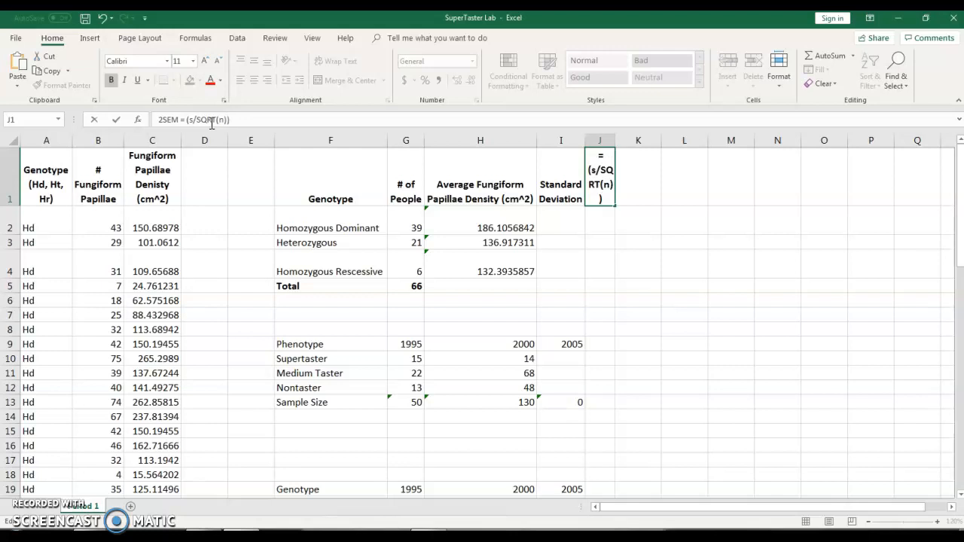
pyautogui.click(616, 188)
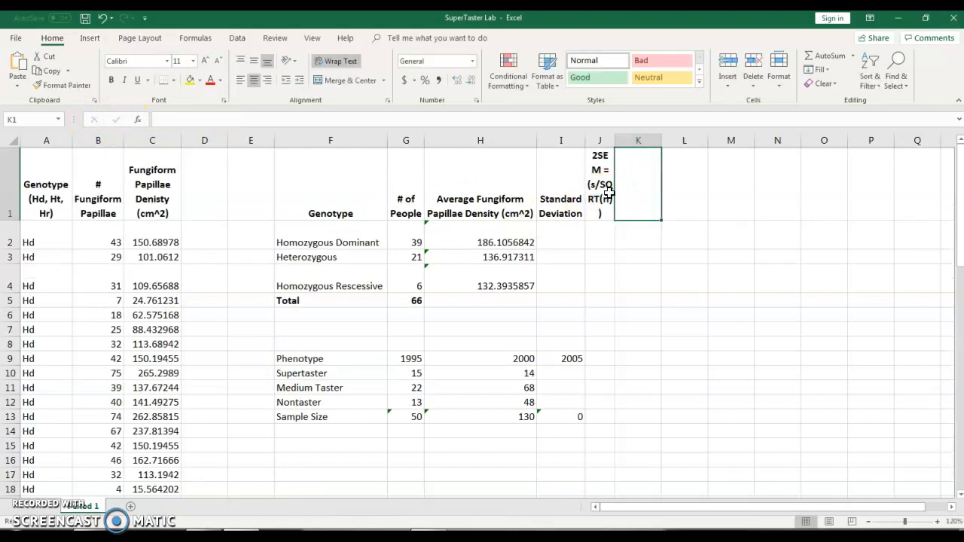
# Remove the "= (s/SQRT(n))" text from the J1 header, leaving only 2SEM
pyautogui.moveTo(248, 120); pyautogui.dragTo(207, 119)
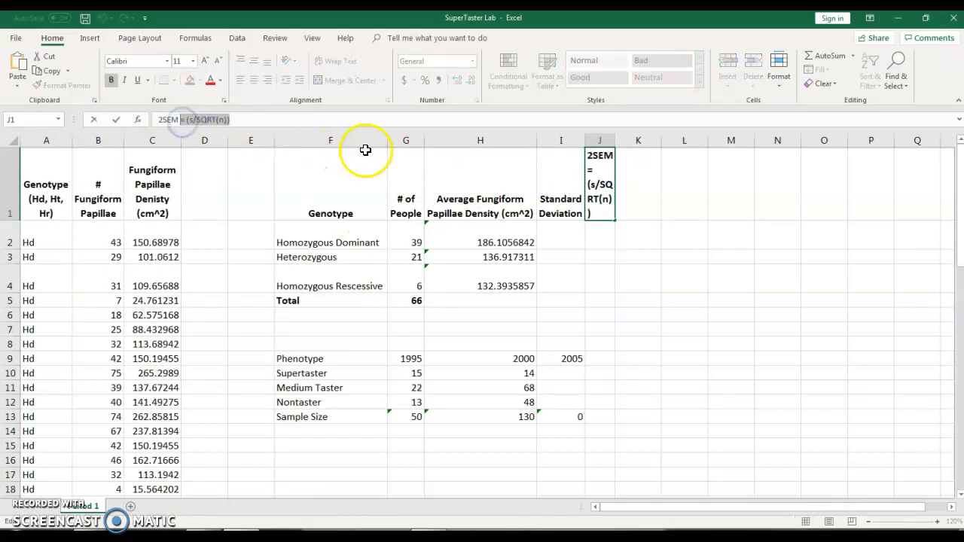
pyautogui.press('BackSpace')
pyautogui.press('Return')
# Calculate the homozygous dominant sample standard deviation in I2 with =STDEV.S(C2:C40)
pyautogui.click(567, 221)
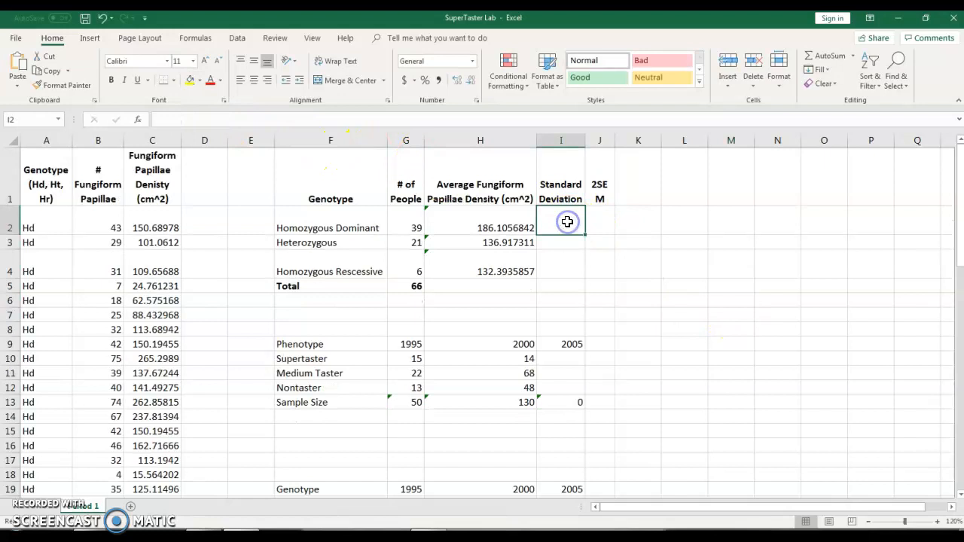
pyautogui.write('=')
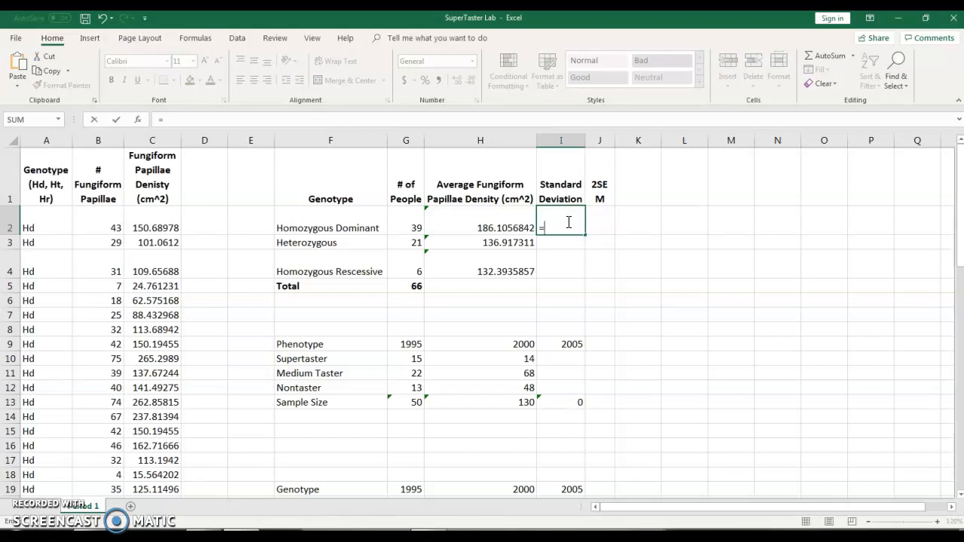
pyautogui.write('st')
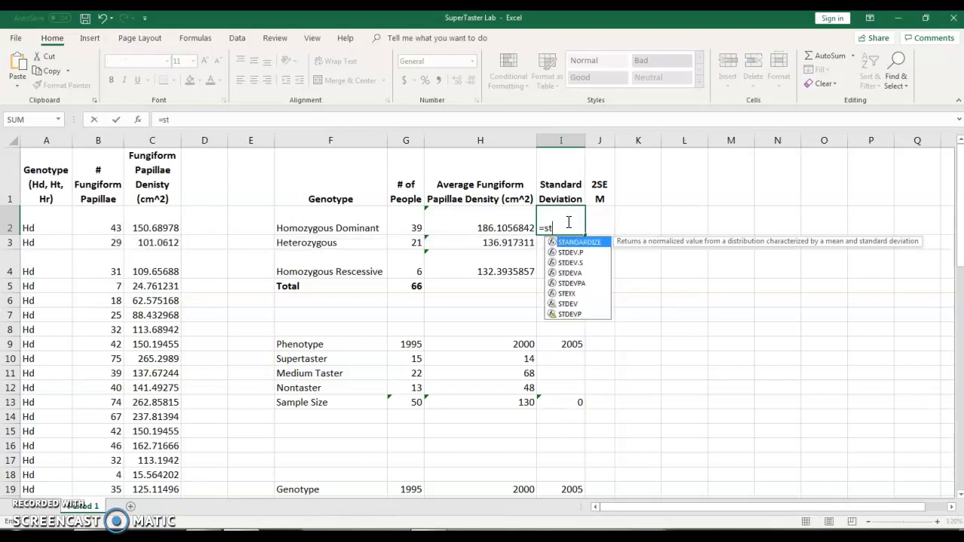
pyautogui.write('de')
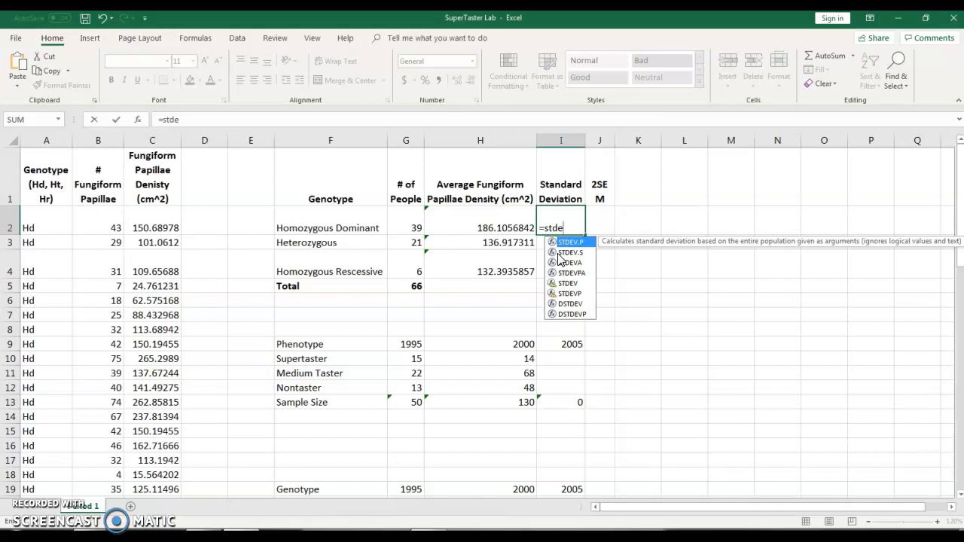
pyautogui.doubleClick(558, 254)
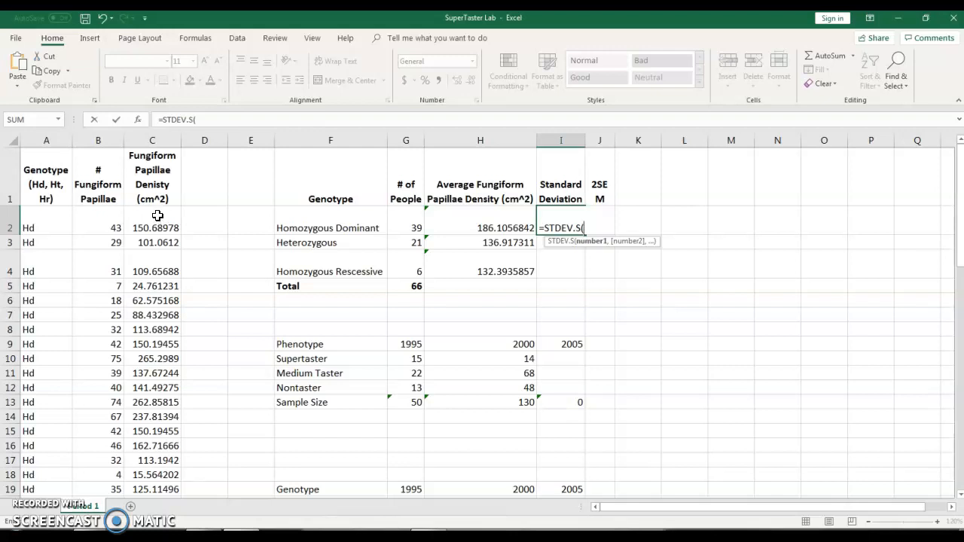
pyautogui.moveTo(157, 216); pyautogui.dragTo(151, 373)
pyautogui.scroll(8, 565, 276)
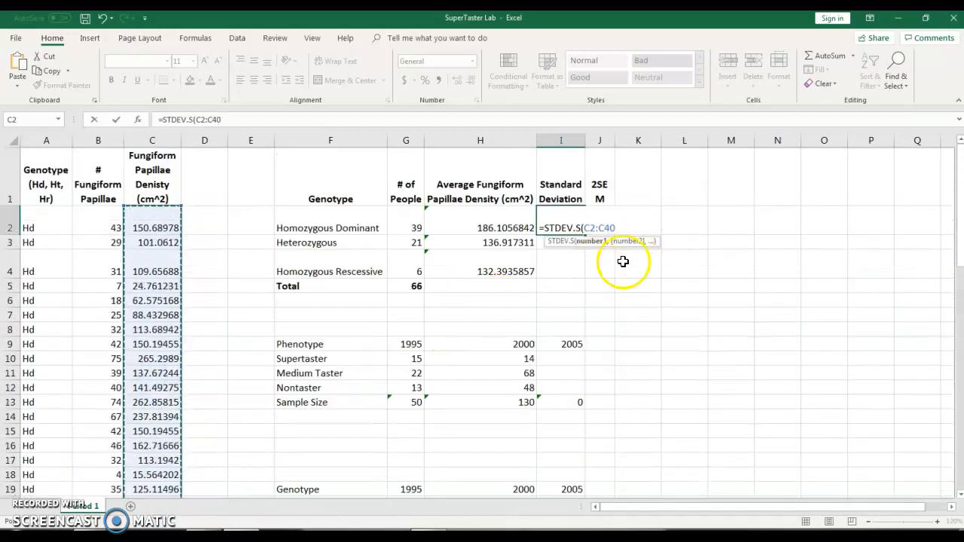
pyautogui.write(')')
pyautogui.press('Return')
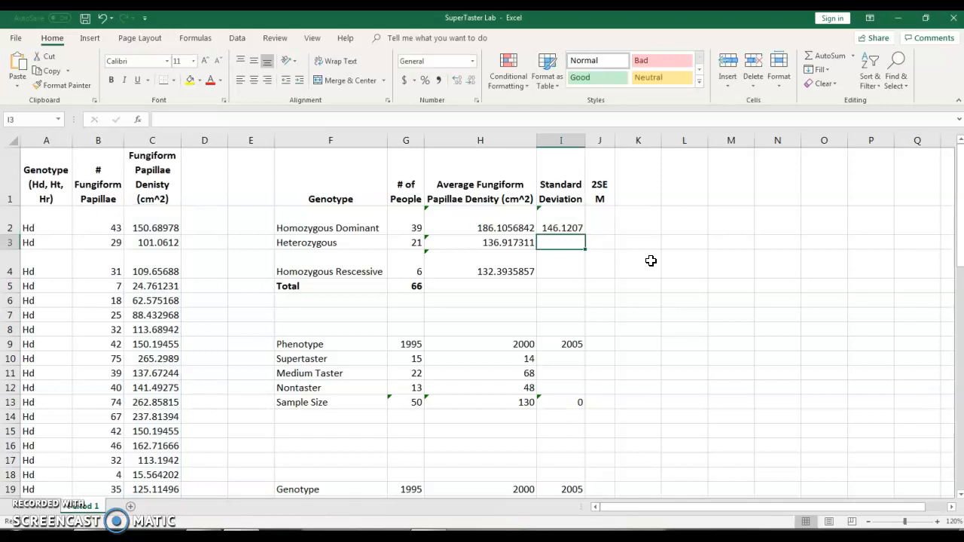
# Calculate the heterozygous sample standard deviation in I3 from the Ht rows with =STDEV.S(C47:C67)
pyautogui.write('=')
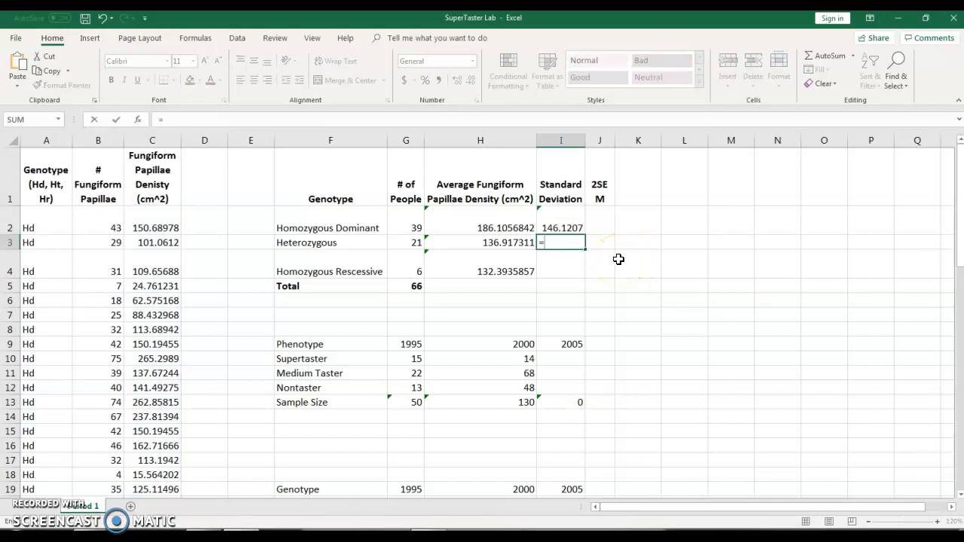
pyautogui.write('std')
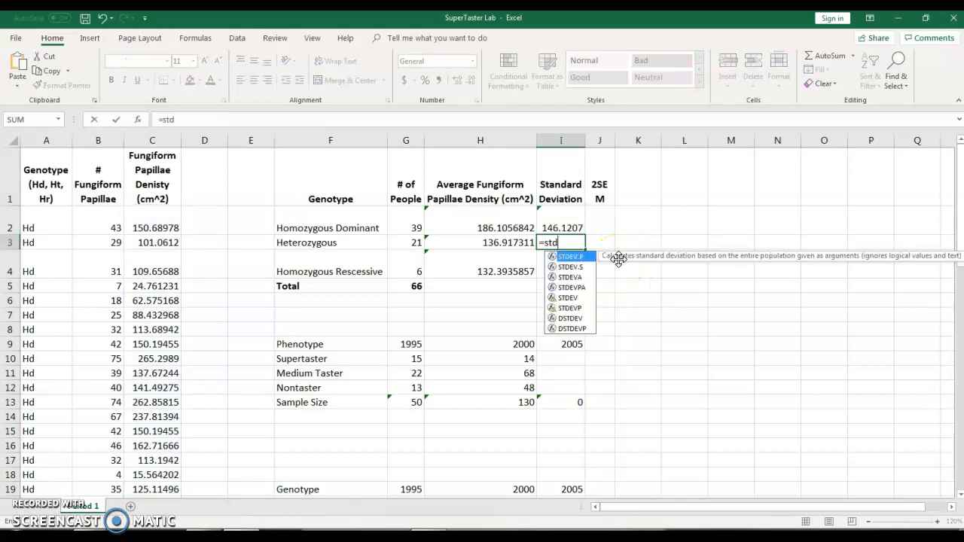
pyautogui.doubleClick(570, 267)
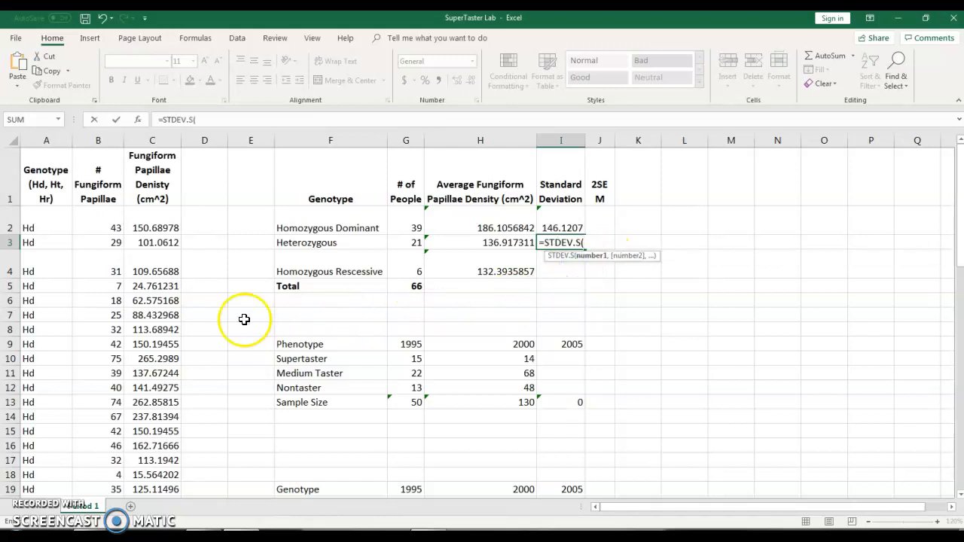
pyautogui.scroll(-4, 146, 330)
pyautogui.scroll(-7, 145, 330)
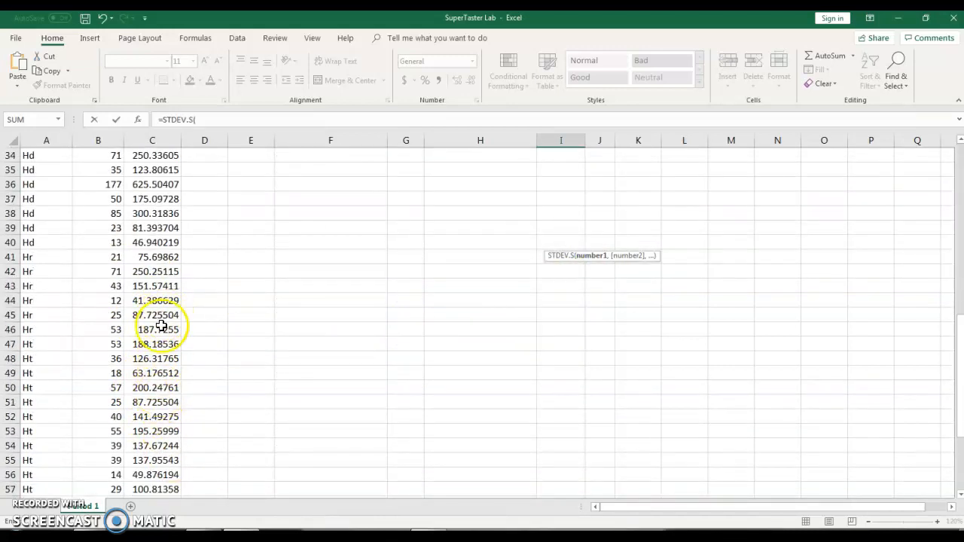
pyautogui.moveTo(167, 351); pyautogui.dragTo(156, 460)
pyautogui.scroll(15, 675, 338)
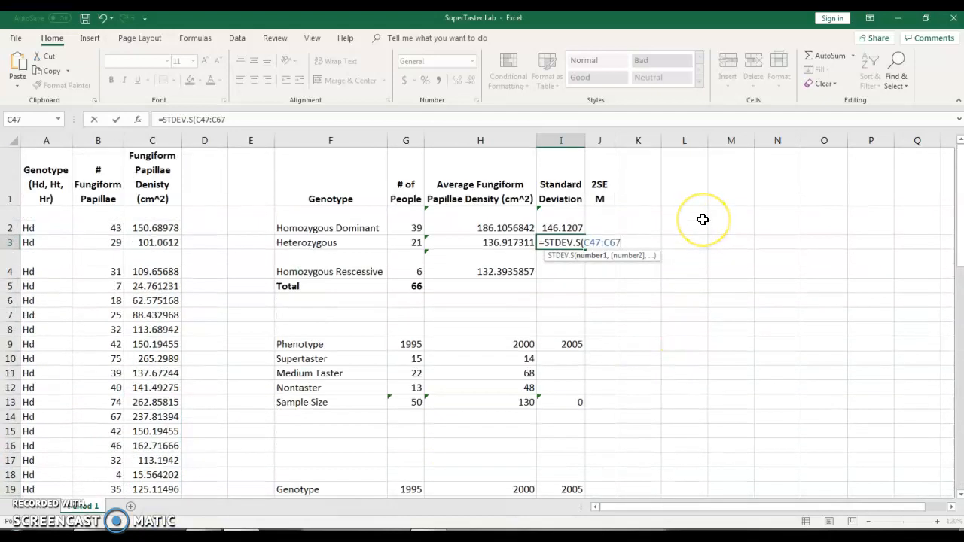
pyautogui.write(')')
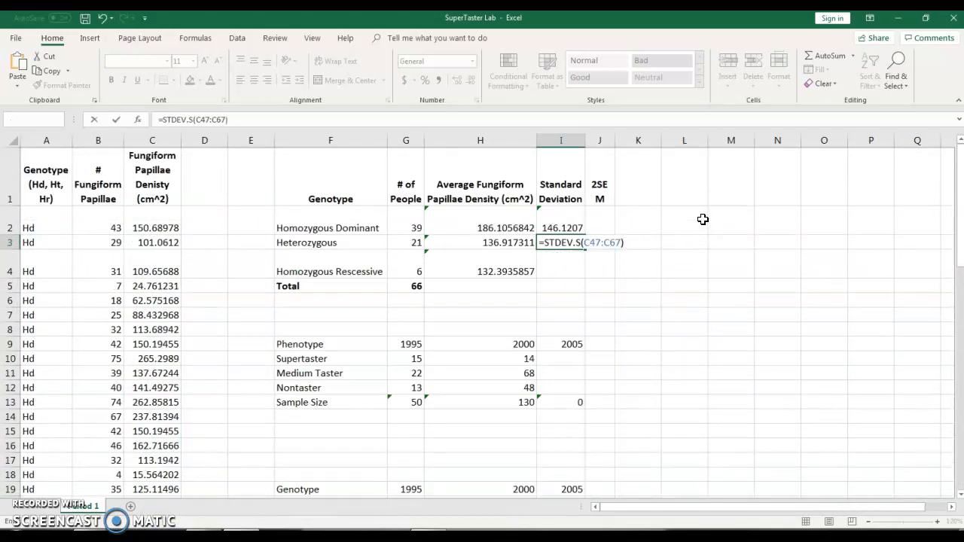
pyautogui.press('Return')
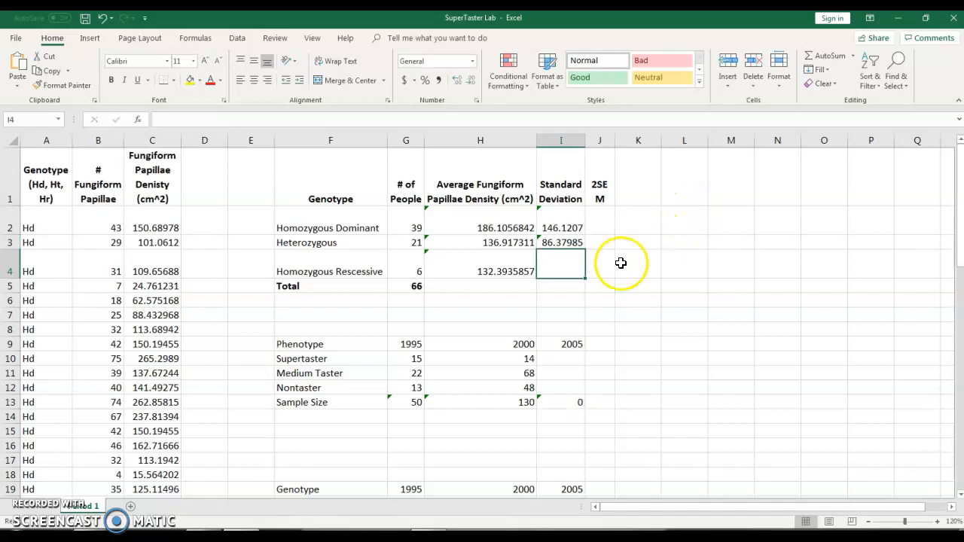
# Calculate the homozygous recessive sample standard deviation in I4 from the Hr rows with =STDEV.S(C41:C46)
pyautogui.click(551, 270)
pyautogui.write('=')
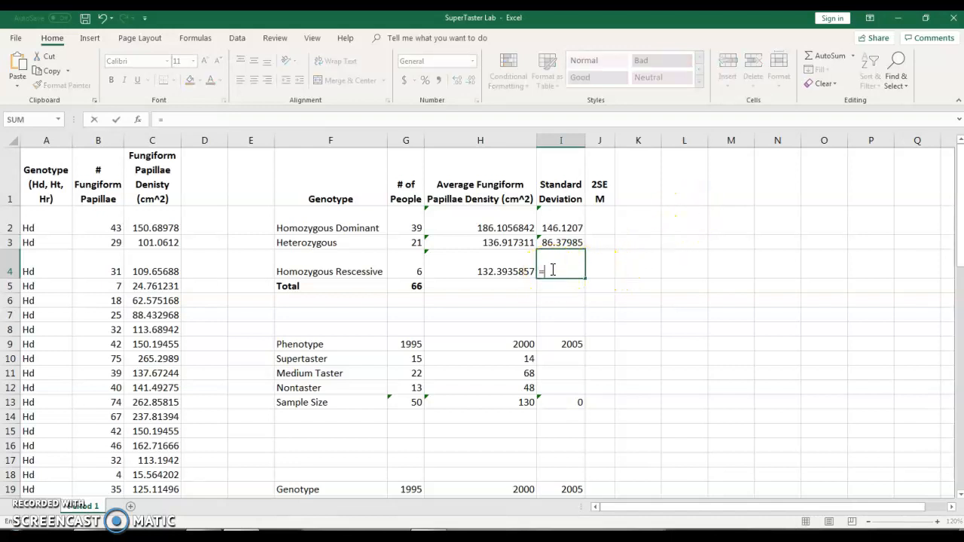
pyautogui.write('st')
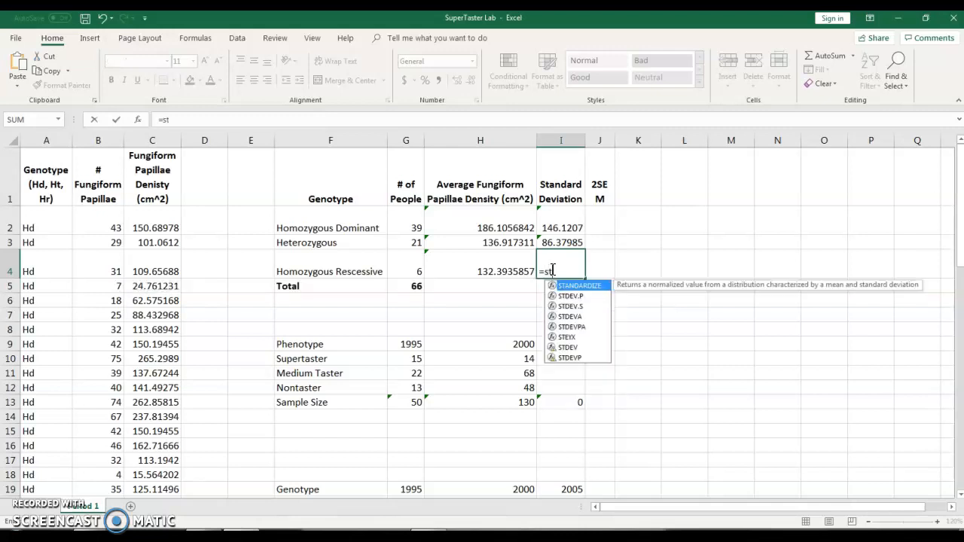
pyautogui.press('Down')
pyautogui.press('Down')
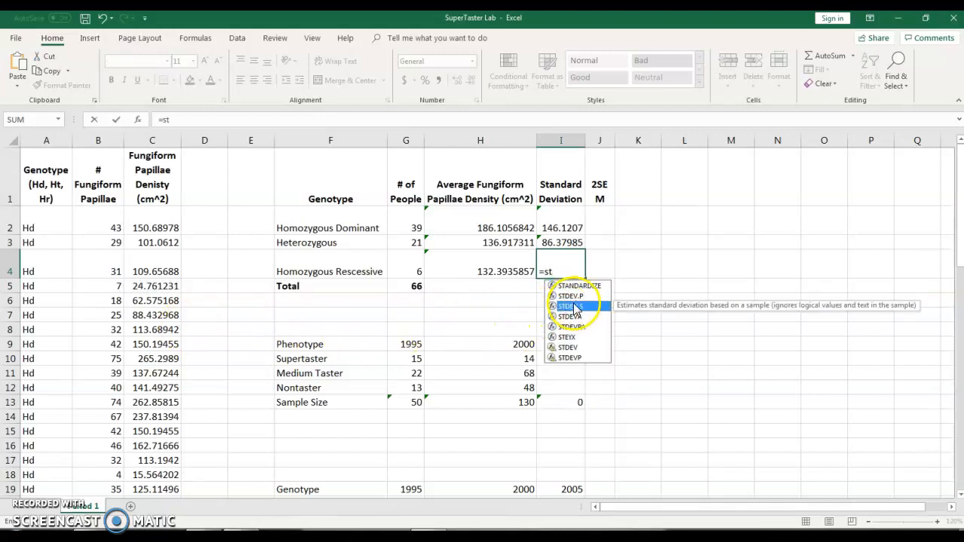
pyautogui.doubleClick(571, 307)
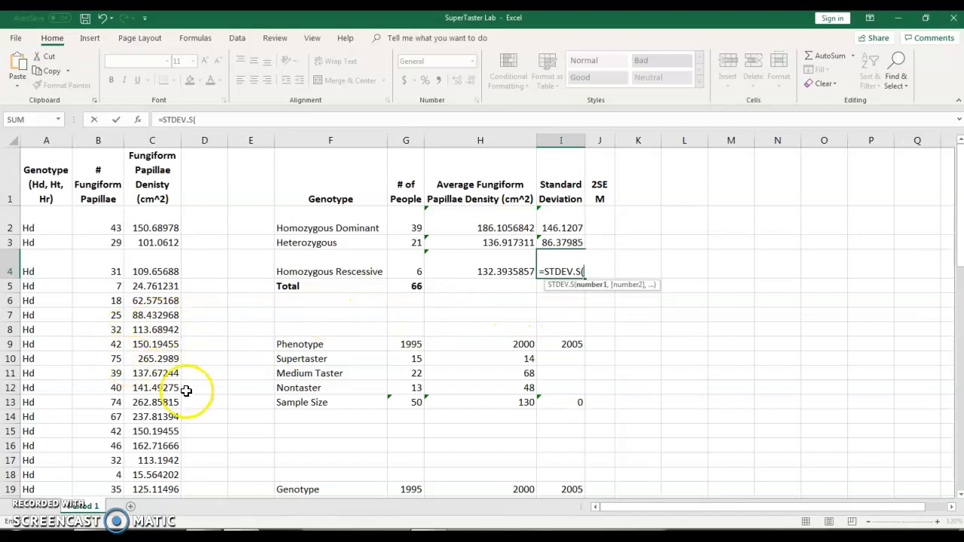
pyautogui.scroll(-1, 174, 388)
pyautogui.scroll(-3, 173, 389)
pyautogui.scroll(-4, 150, 391)
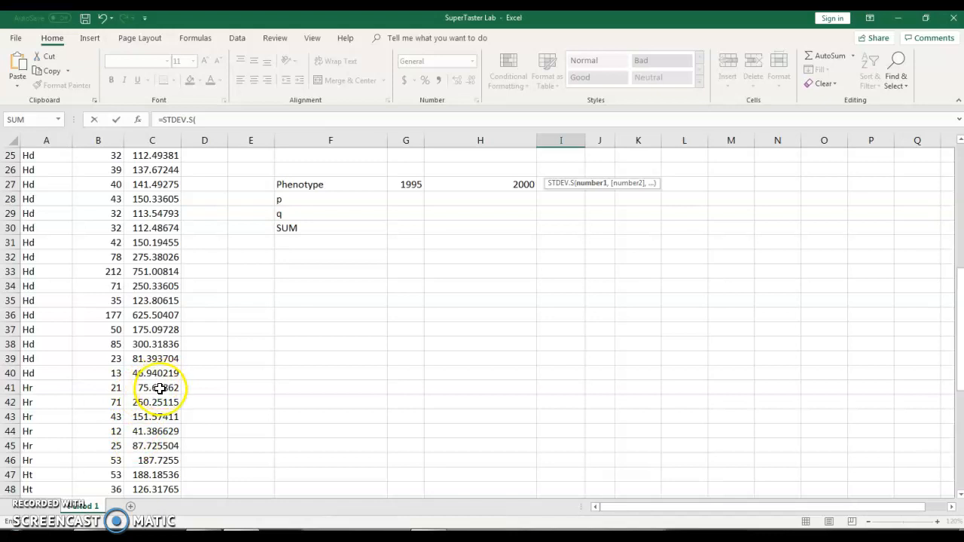
pyautogui.moveTo(160, 388); pyautogui.dragTo(148, 464)
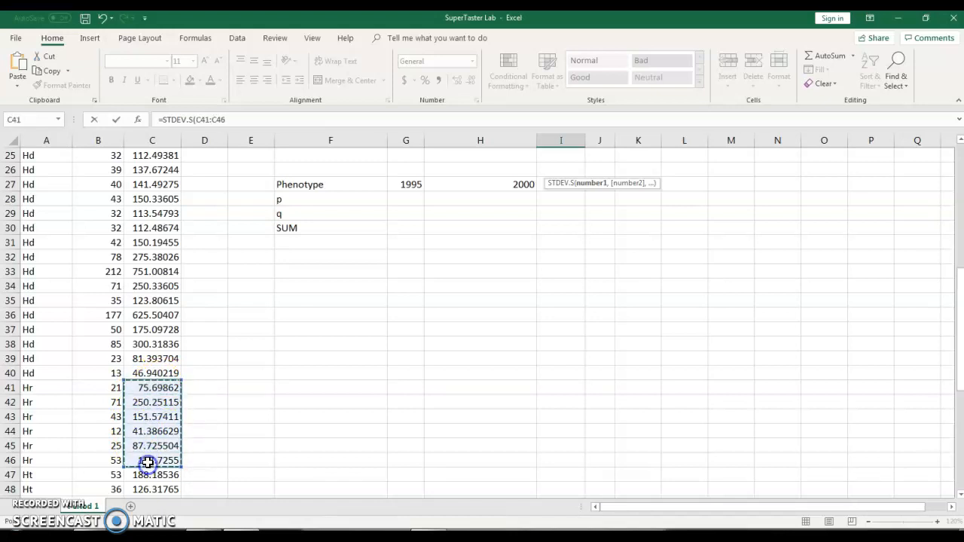
pyautogui.scroll(8, 319, 467)
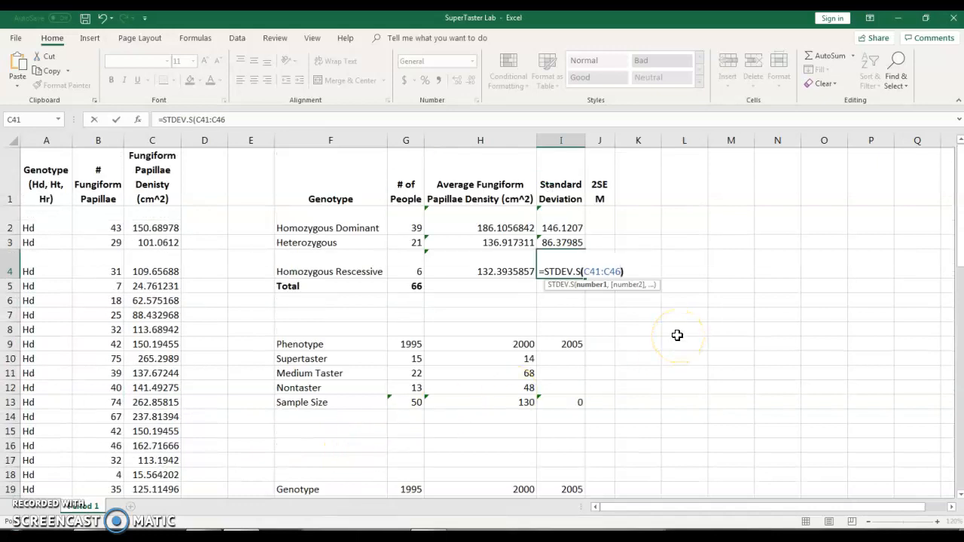
pyautogui.press('Return')
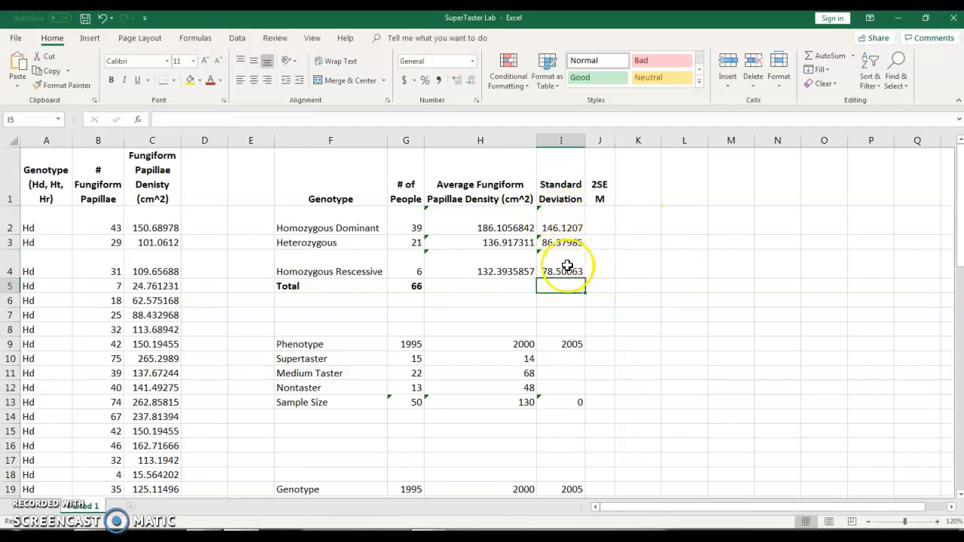
# Widen column J and calculate the homozygous dominant 2SEM in J2 with =2*(I2/SQRT(G5))
pyautogui.moveTo(616, 140); pyautogui.dragTo(629, 141)
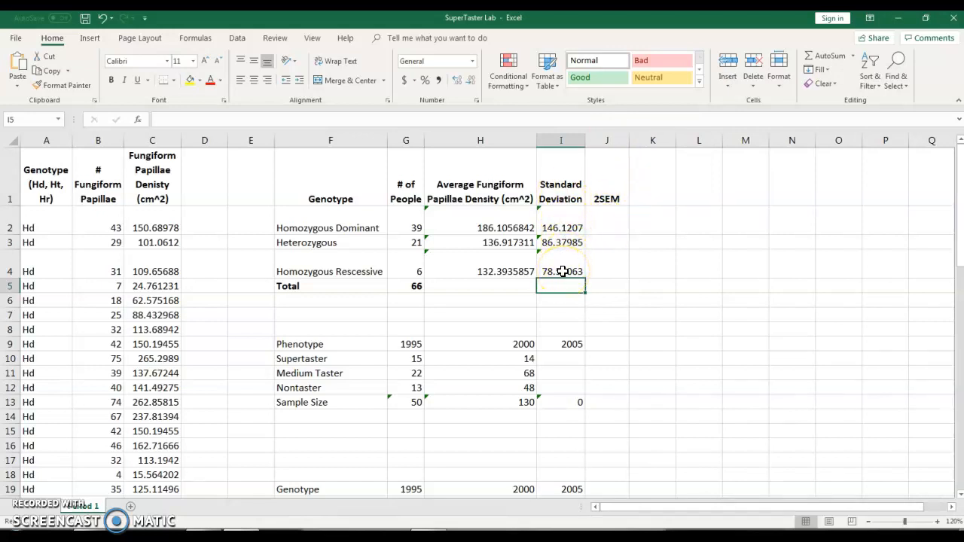
pyautogui.click(609, 220)
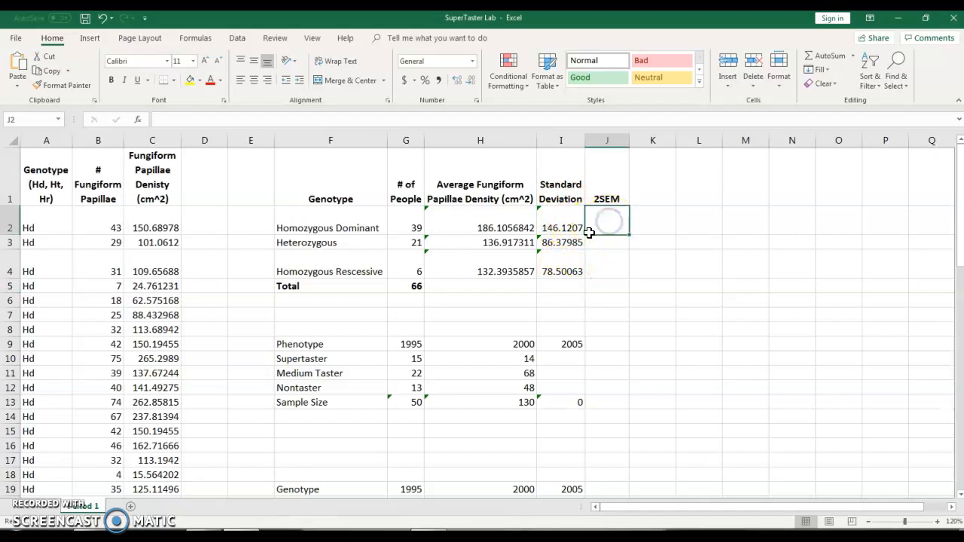
pyautogui.click(212, 120)
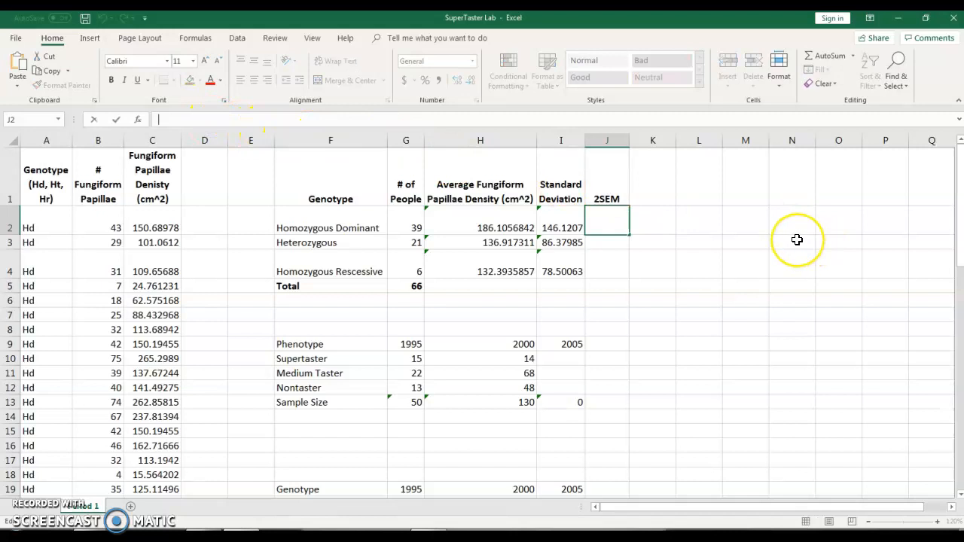
pyautogui.write('=2*')
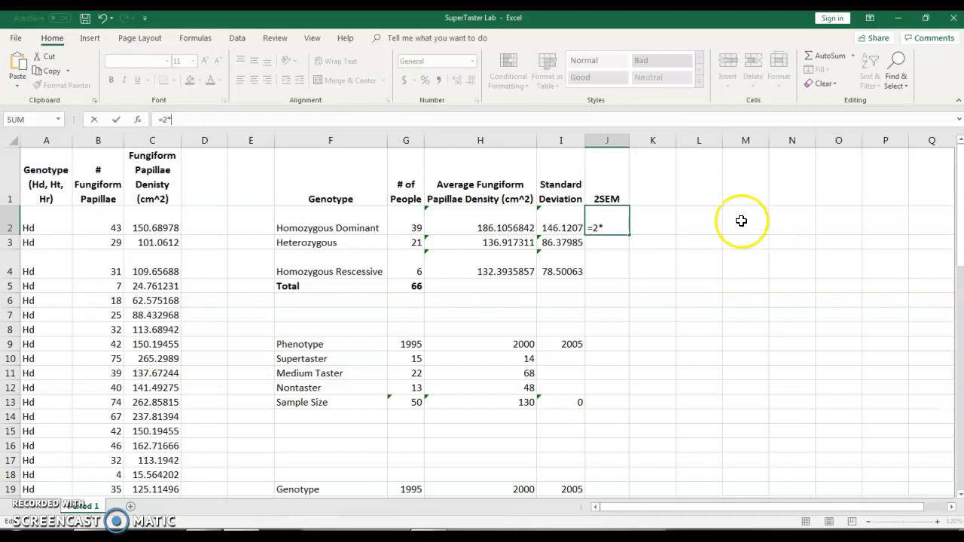
pyautogui.click(602, 199)
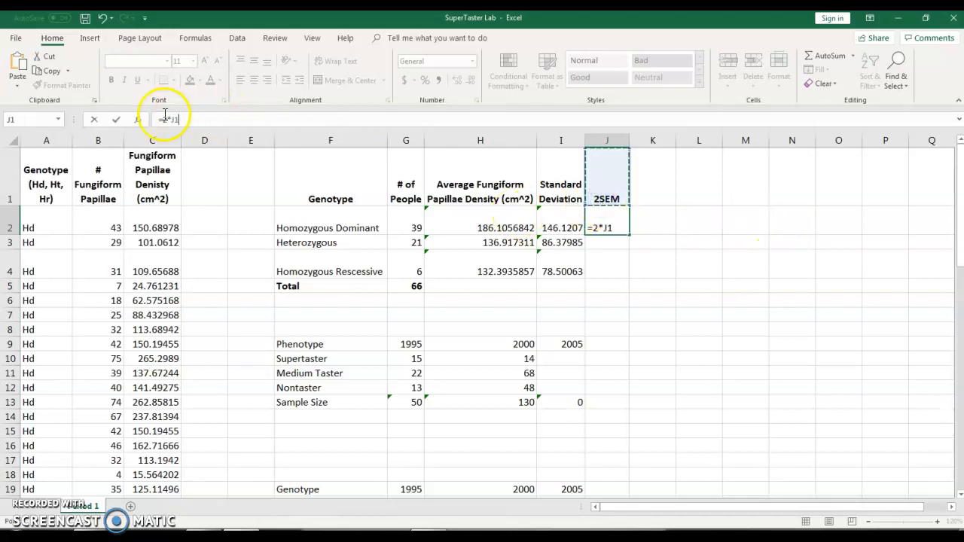
pyautogui.click(614, 227)
pyautogui.press('BackSpace')
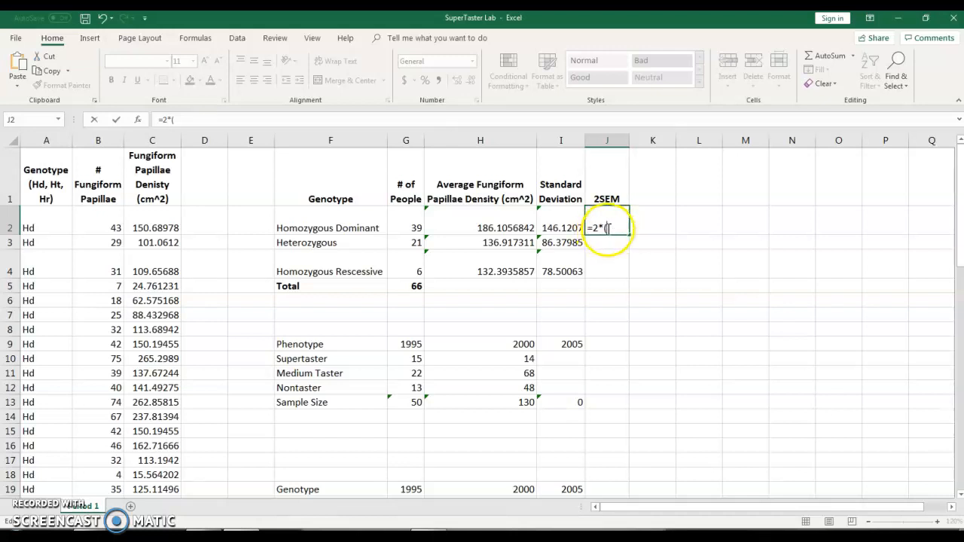
pyautogui.click(563, 229)
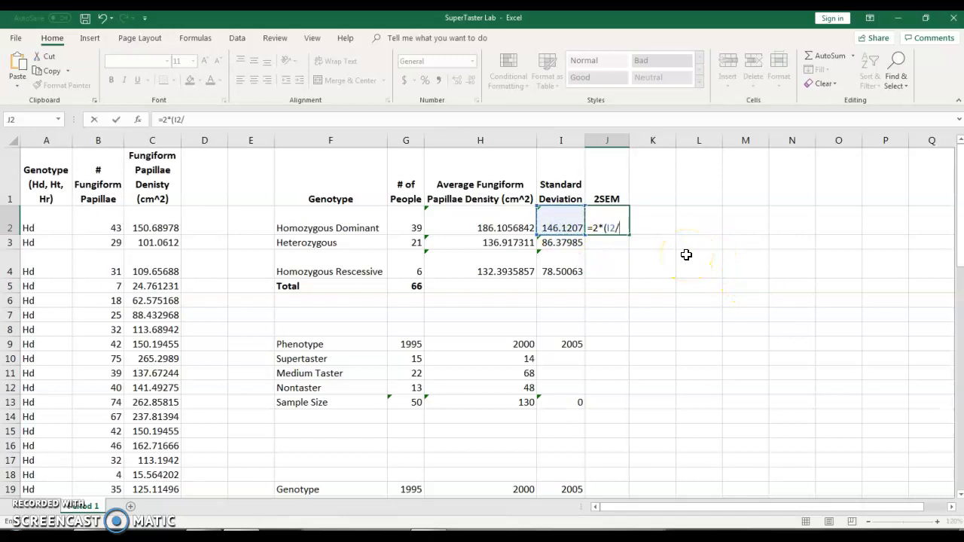
pyautogui.write('/sq')
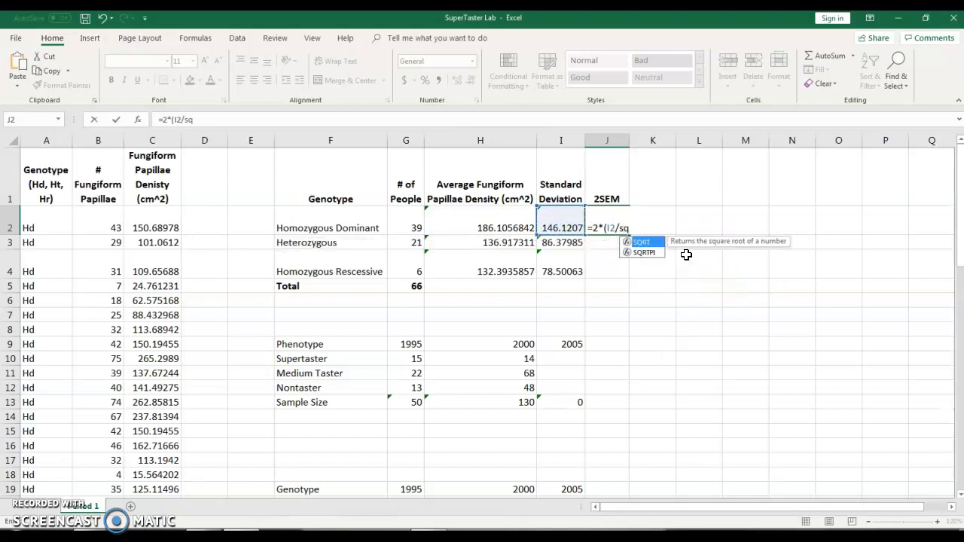
pyautogui.click(649, 244)
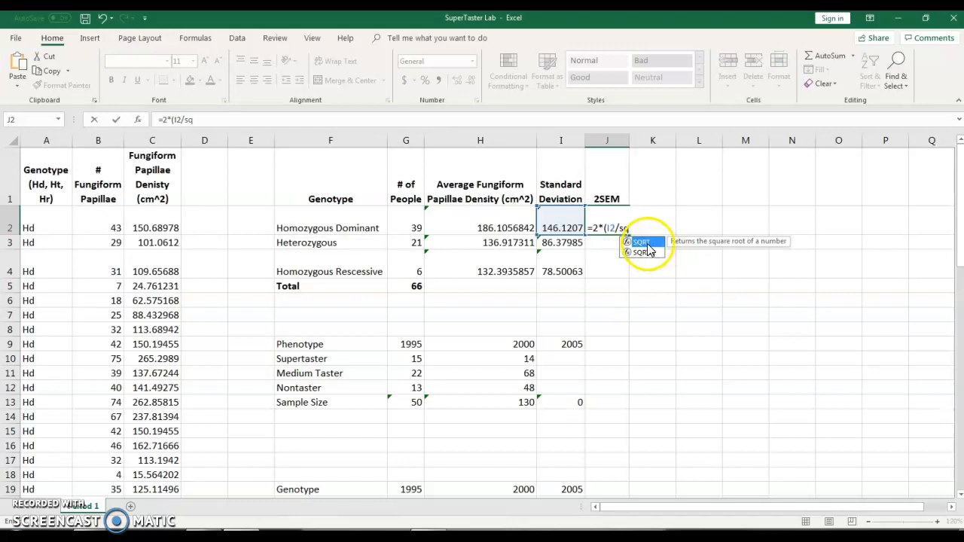
pyautogui.doubleClick(646, 243)
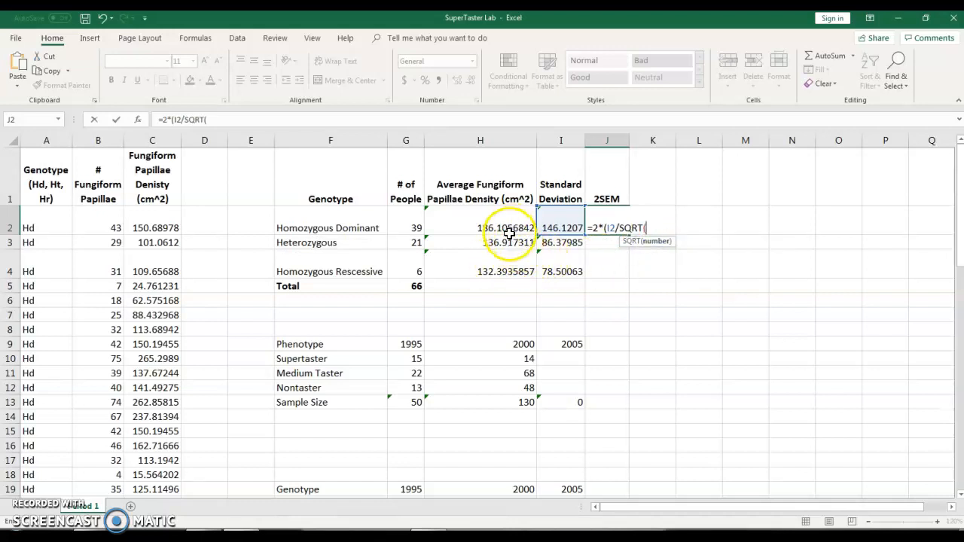
pyautogui.click(410, 288)
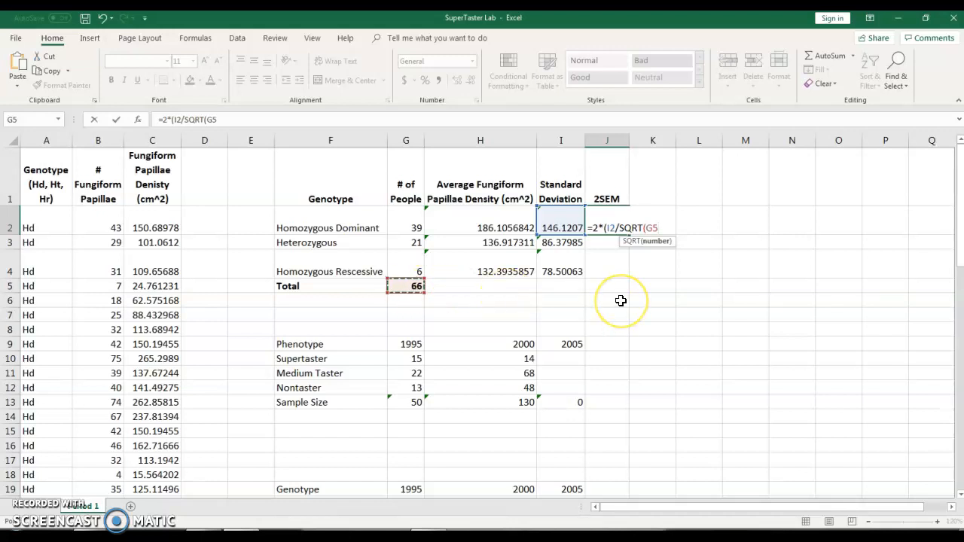
pyautogui.write(')')
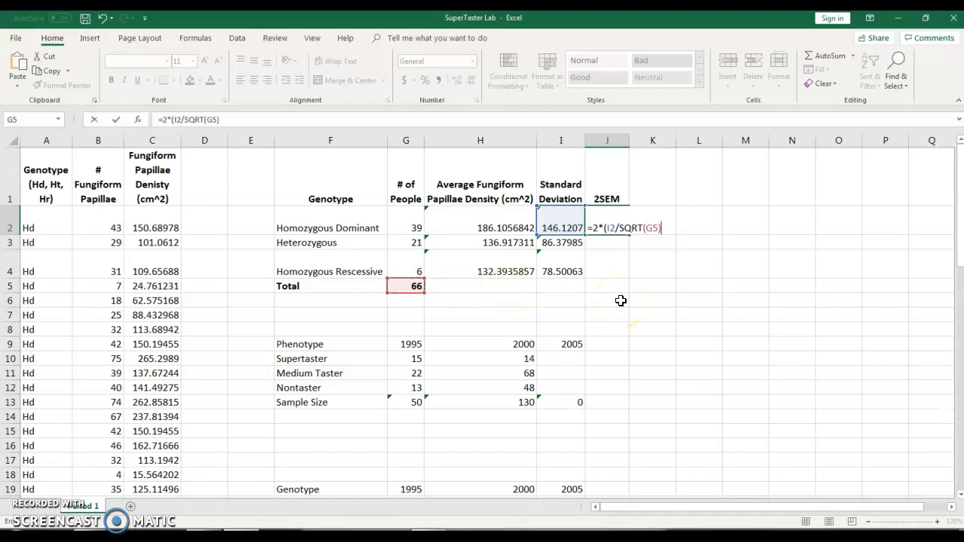
pyautogui.press('Return')
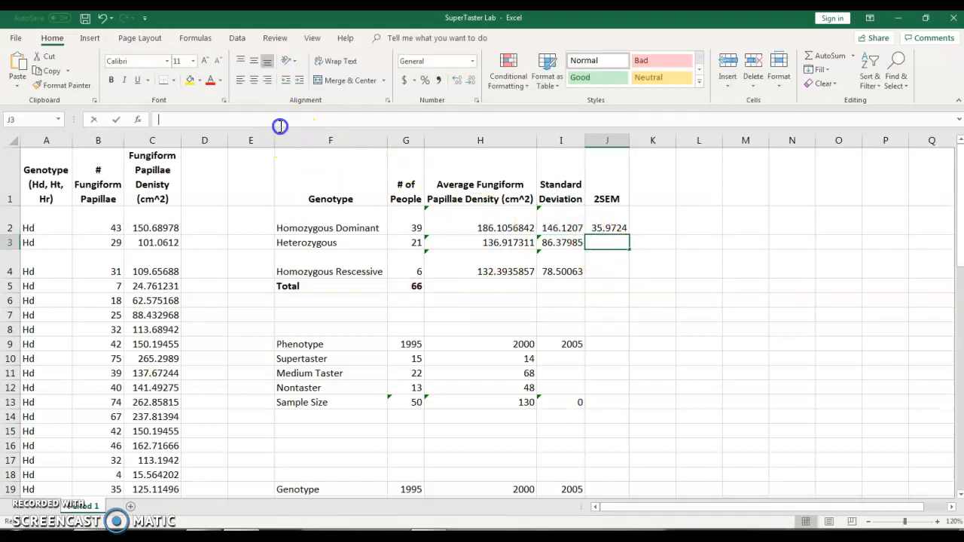
# Calculate the heterozygous 2SEM in J3 with =2*(I3/SQRT(G5))
pyautogui.write('=2*(')
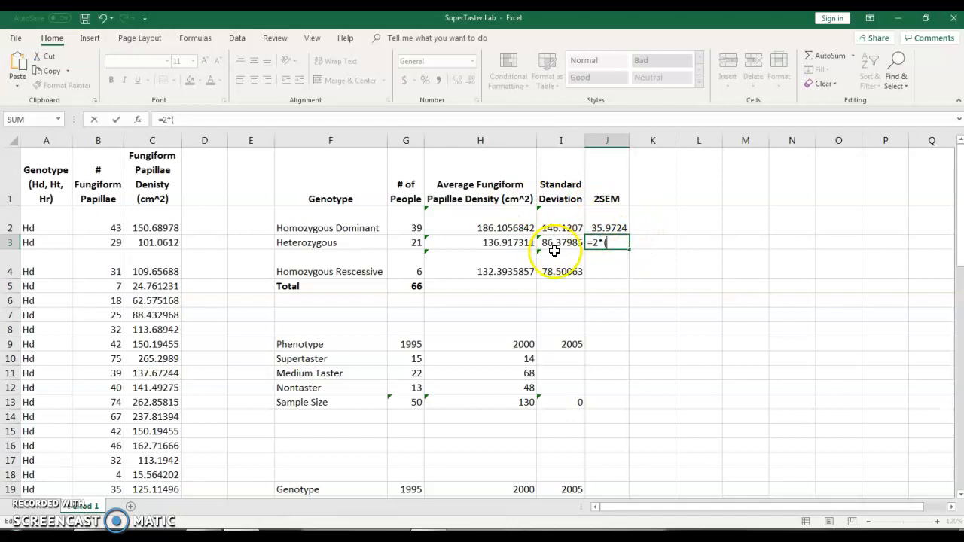
pyautogui.click(561, 242)
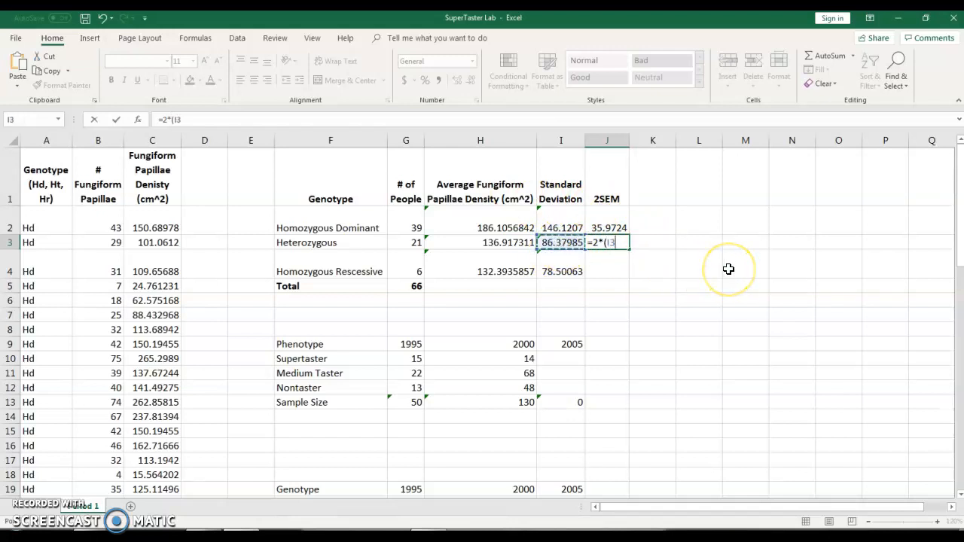
pyautogui.write('/sq')
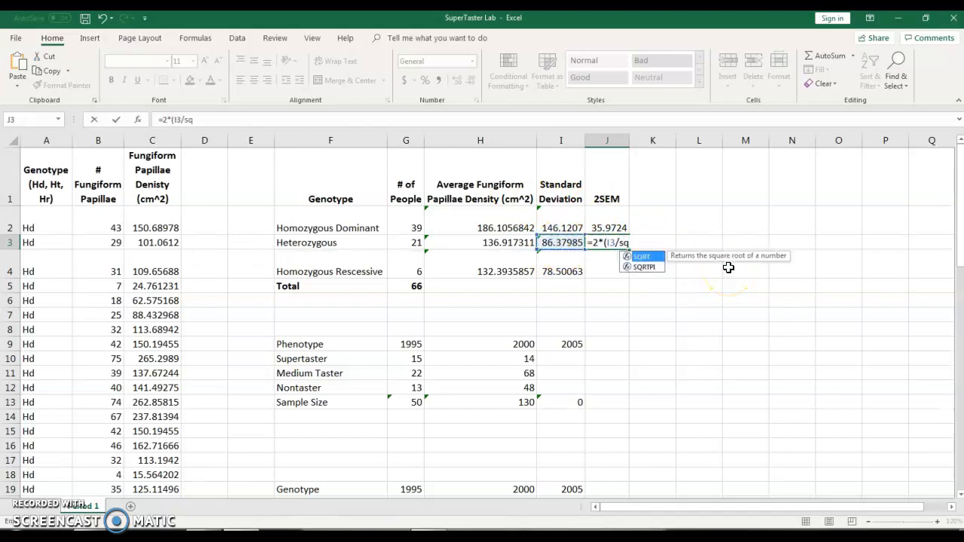
pyautogui.write('rt')
pyautogui.doubleClick(641, 257)
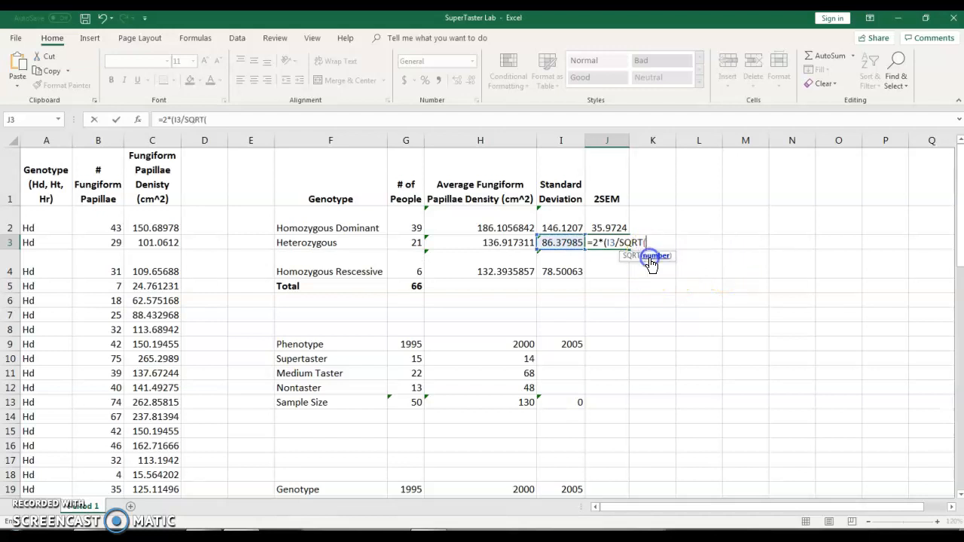
pyautogui.click(404, 288)
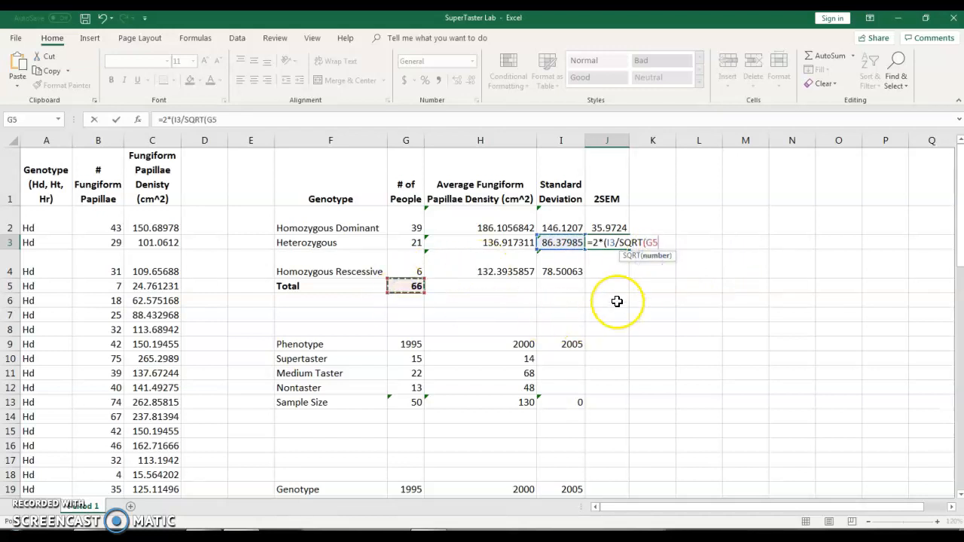
pyautogui.write(')')
pyautogui.press('Return')
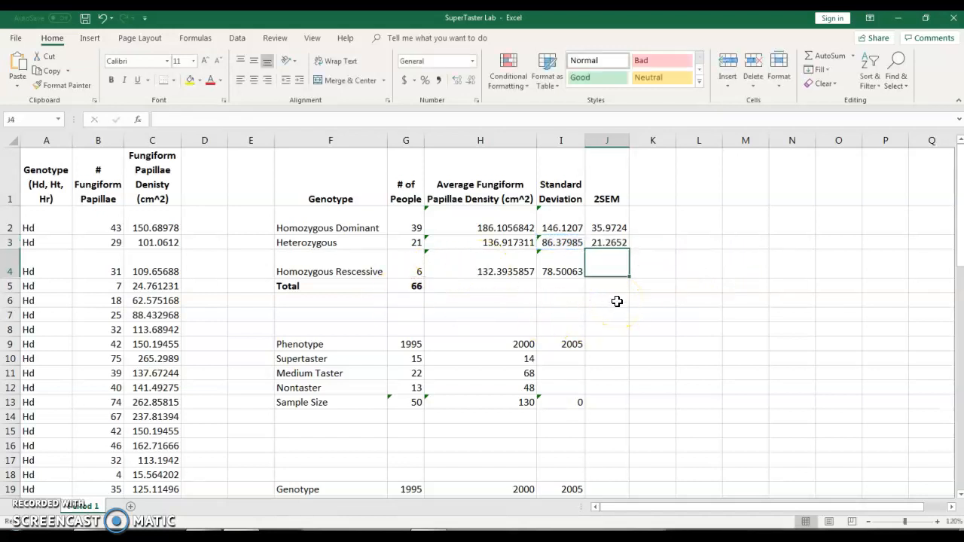
# Calculate the homozygous recessive 2SEM in J4 with =2*(I4/SQRT(G5))
pyautogui.click(606, 265)
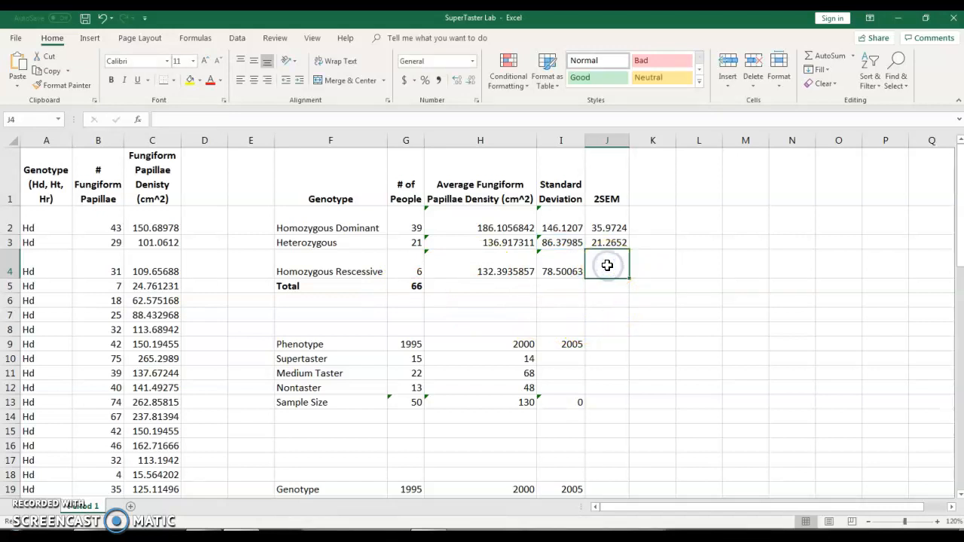
pyautogui.write('=2*(')
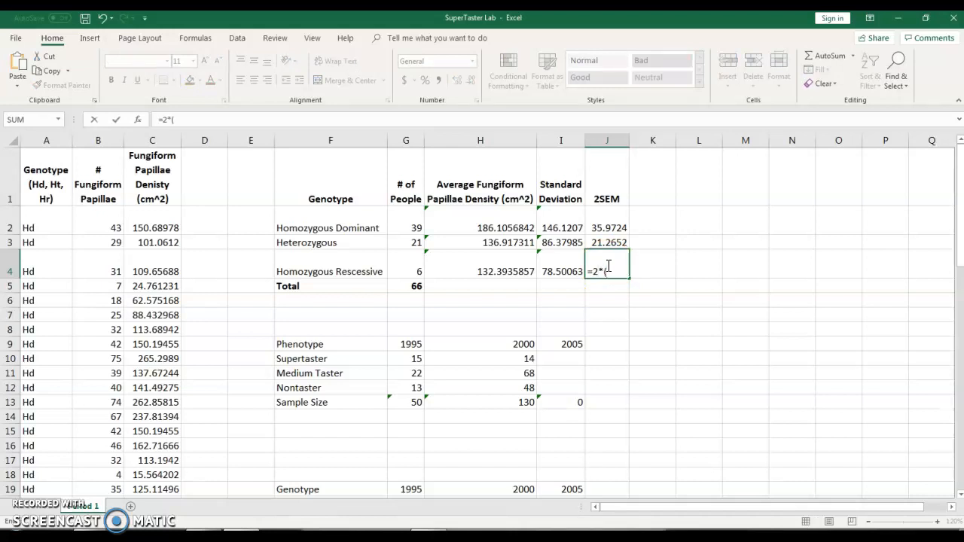
pyautogui.click(555, 272)
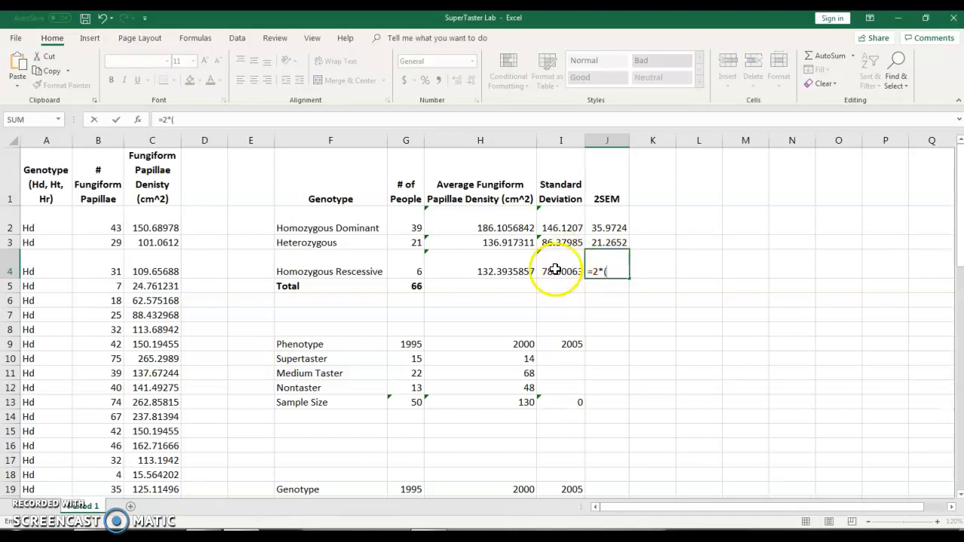
pyautogui.write('/SQRT(')
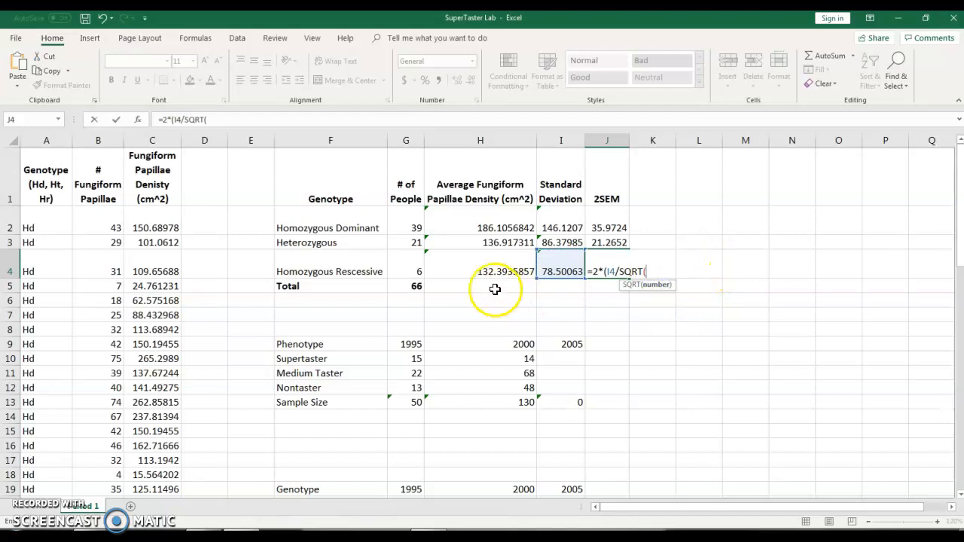
pyautogui.click(410, 286)
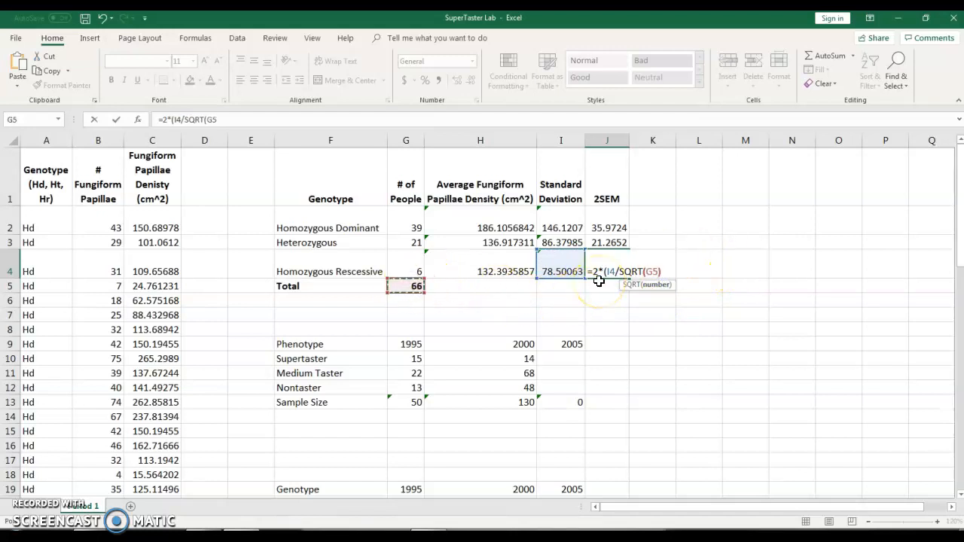
pyautogui.write(')')
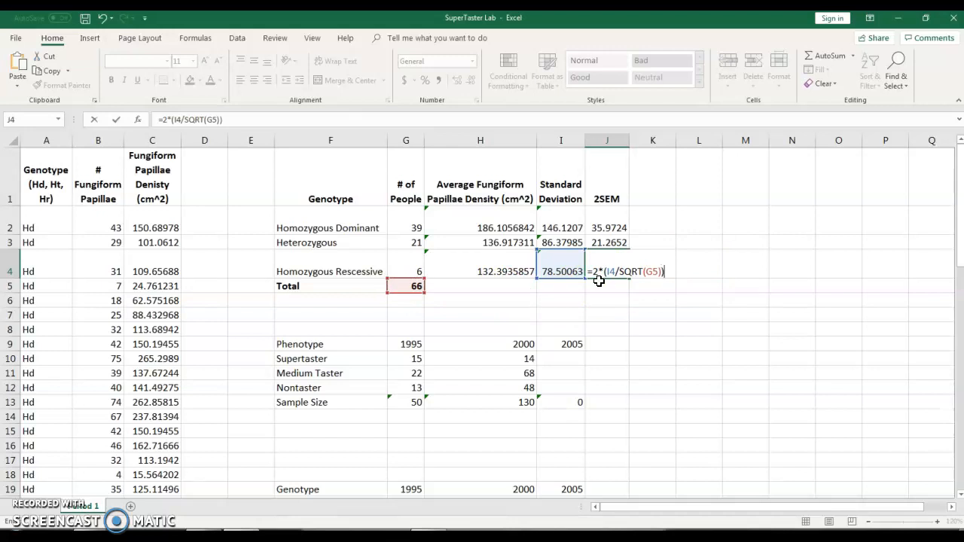
pyautogui.press('Return')
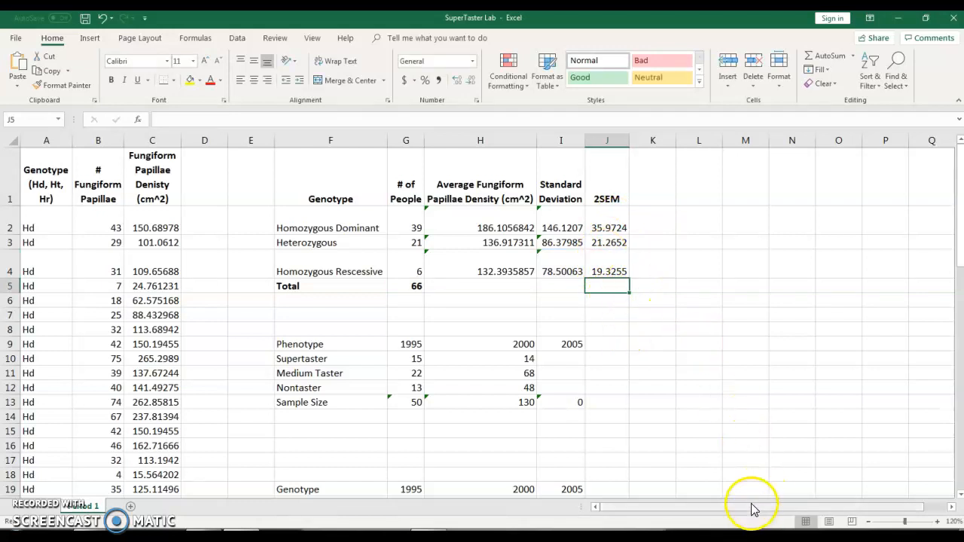
# Insert a 2-D clustered column chart of F1:F4 and H1:H4 and place it beside the summary table, clear of column J
pyautogui.moveTo(763, 509); pyautogui.dragTo(807, 512)
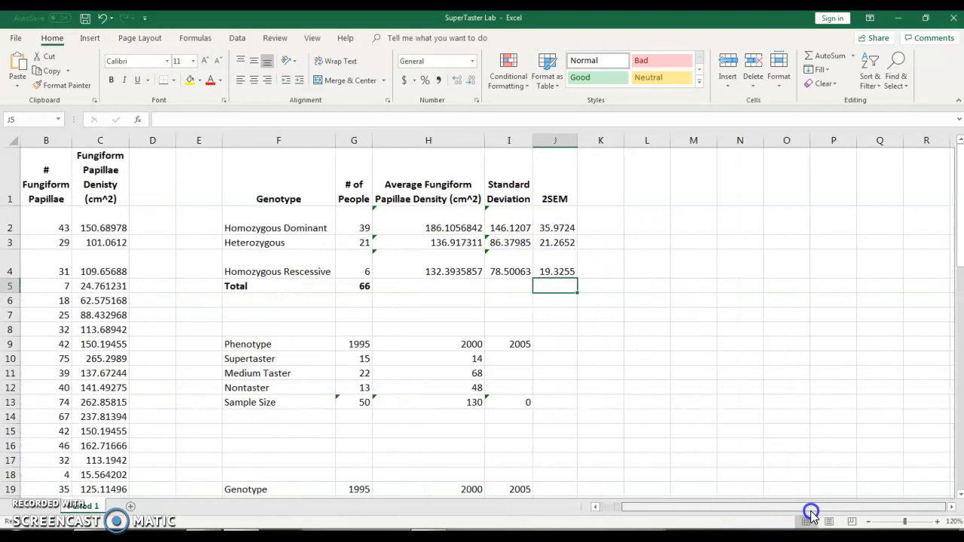
pyautogui.moveTo(289, 150); pyautogui.dragTo(280, 269)
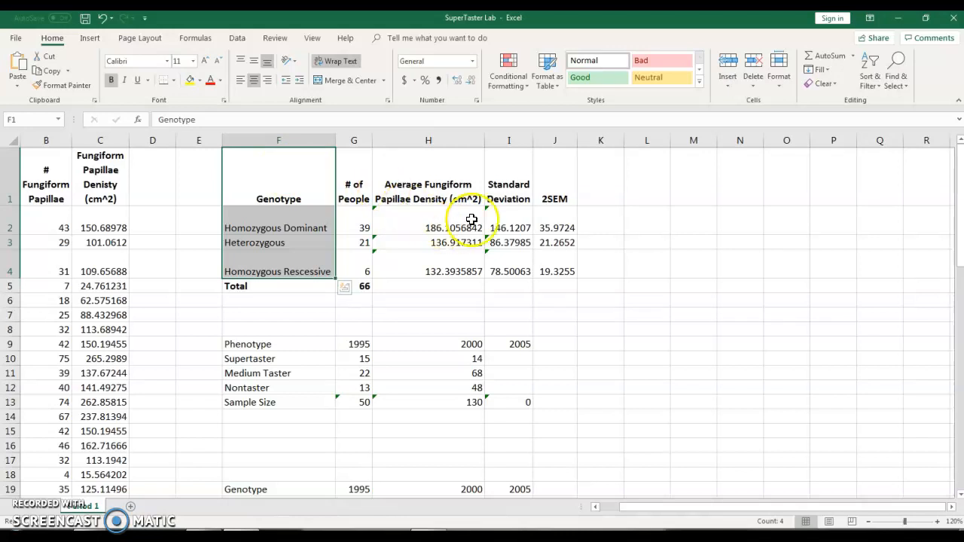
pyautogui.keyDown('ctrl'); pyautogui.click(432, 161); pyautogui.keyUp('ctrl')
pyautogui.moveTo(422, 198); pyautogui.dragTo(418, 251)
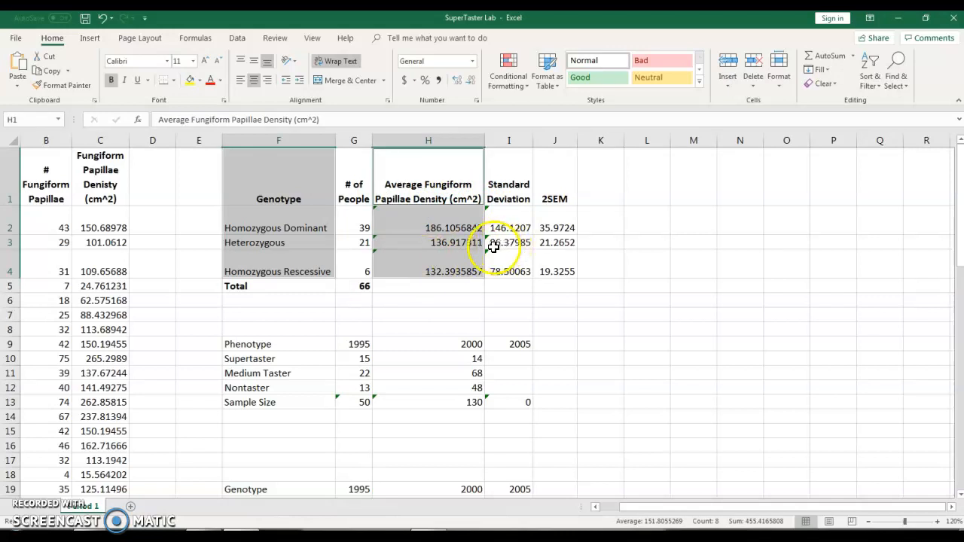
pyautogui.click(87, 41)
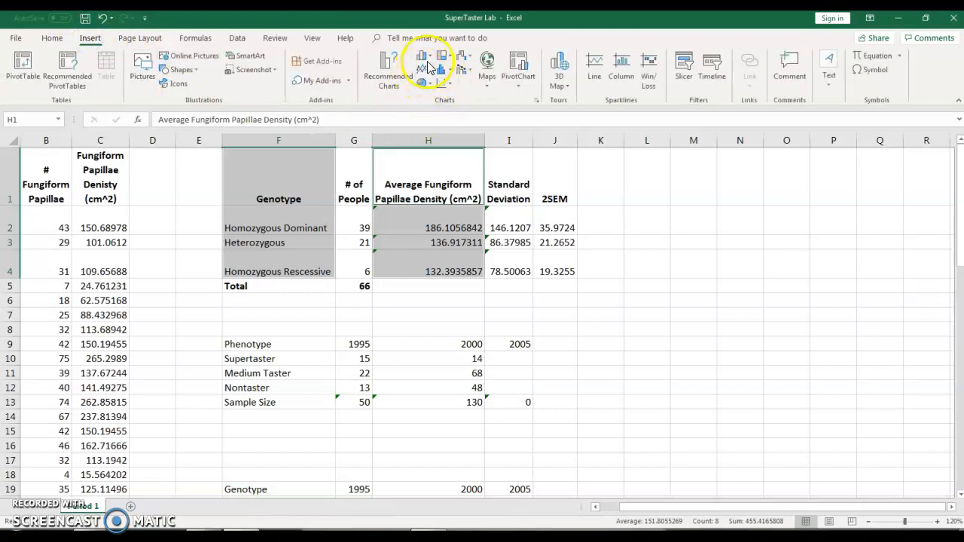
pyautogui.click(432, 60)
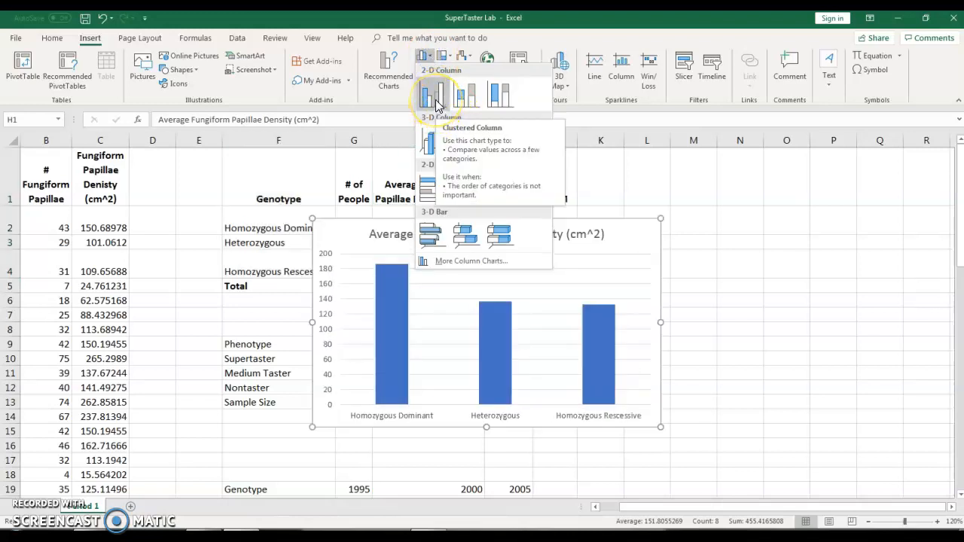
pyautogui.click(435, 104)
pyautogui.moveTo(629, 244); pyautogui.dragTo(896, 200)
# Replace the chart title with "Insert Graph Title"
pyautogui.click(808, 218)
pyautogui.click(828, 193)
pyautogui.click(864, 197)
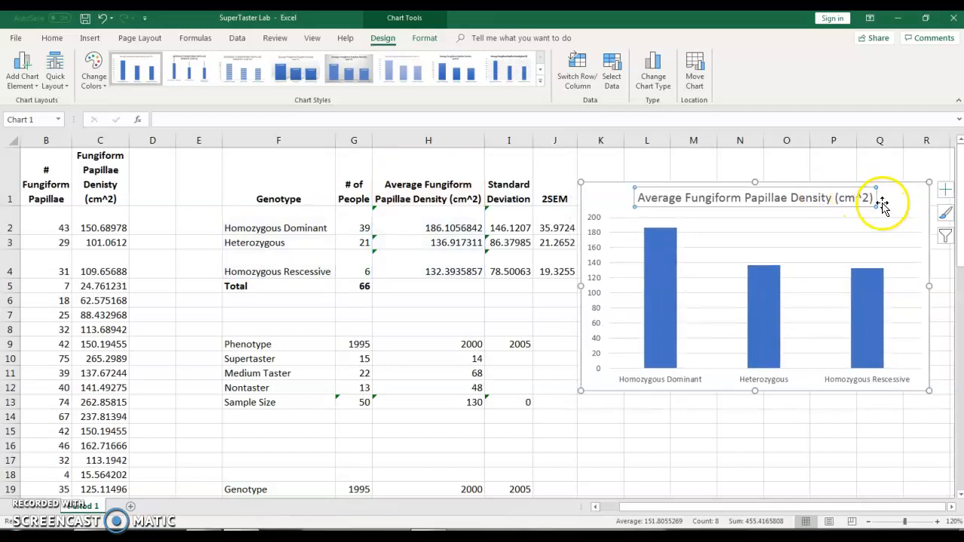
pyautogui.moveTo(873, 197); pyautogui.dragTo(654, 203)
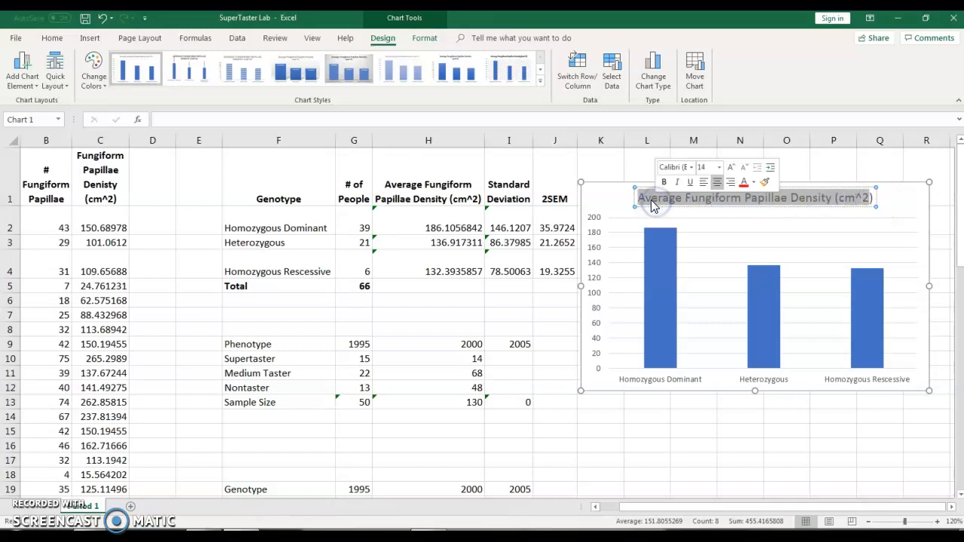
pyautogui.press('BackSpace')
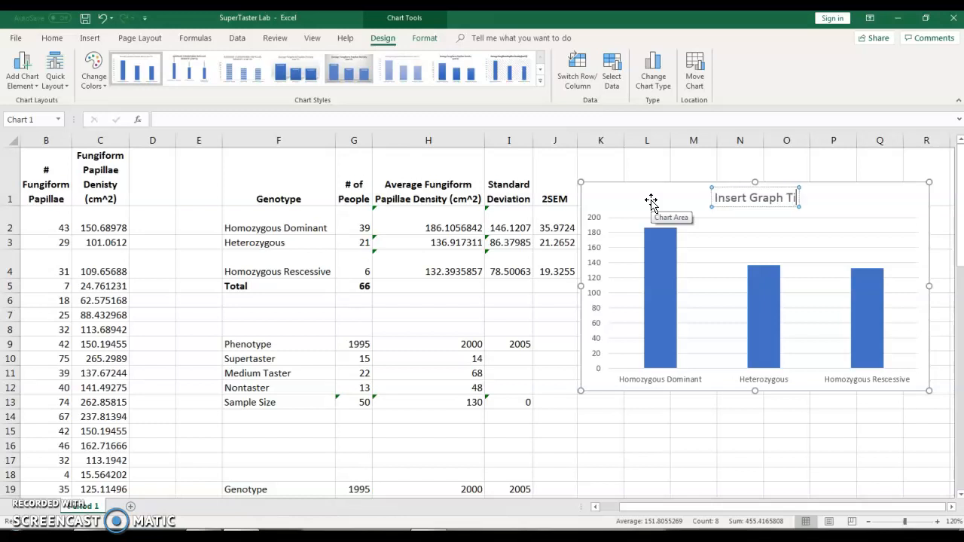
pyautogui.write('e')
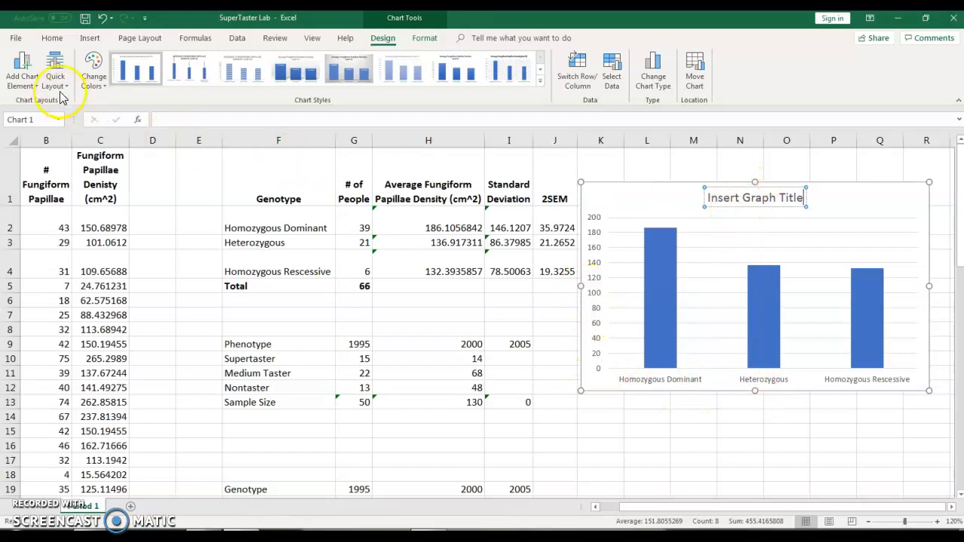
# Add primary horizontal and primary vertical axis titles to the genotype column chart, keeping their placeholder text
pyautogui.click(22, 72)
pyautogui.moveTo(47, 117)
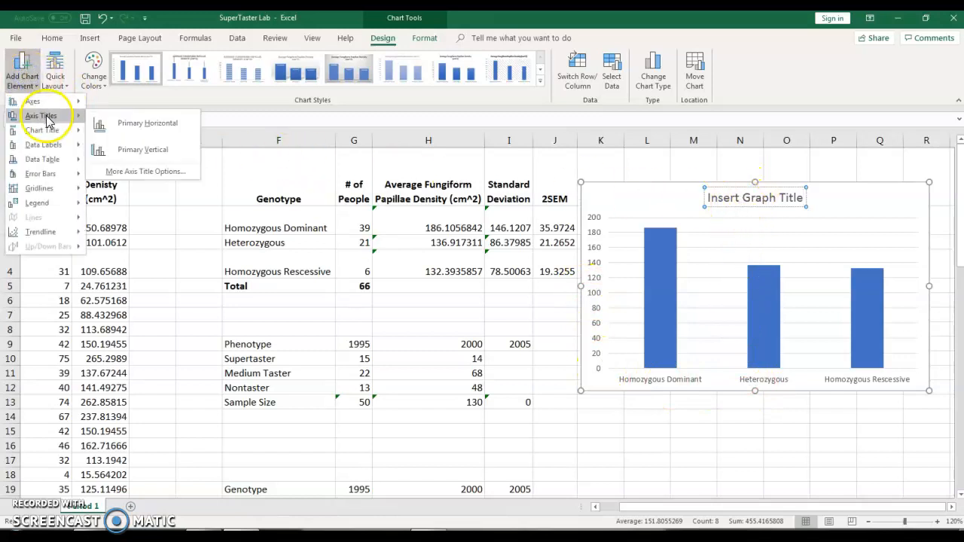
pyautogui.click(136, 127)
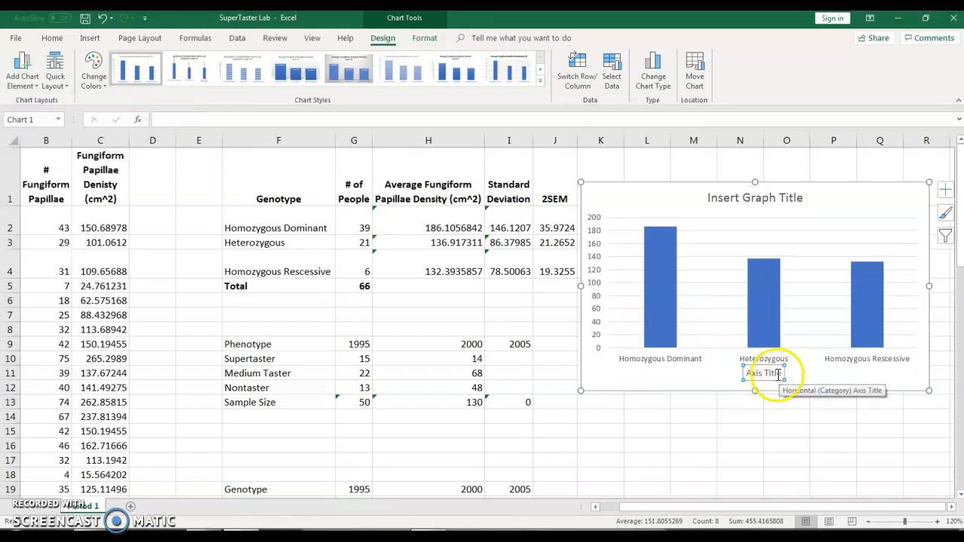
pyautogui.click(22, 70)
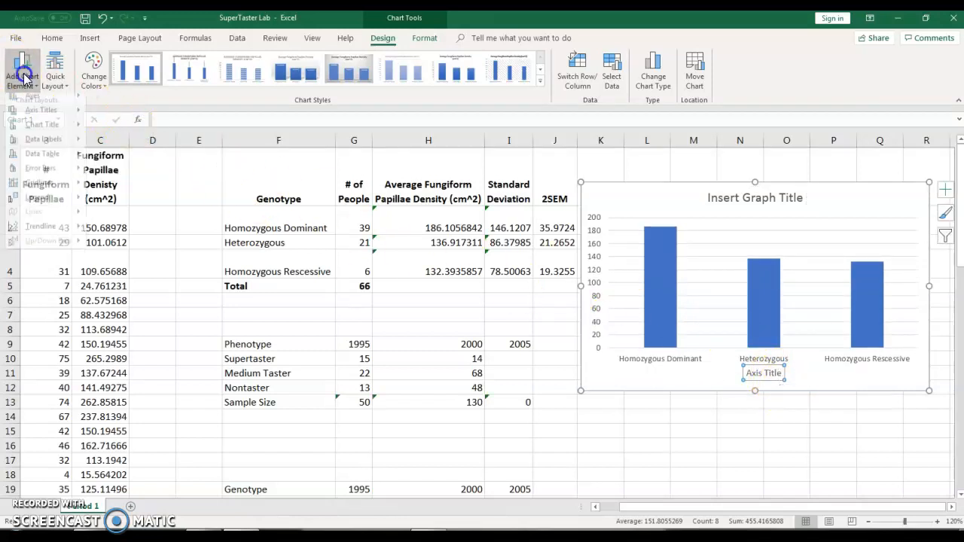
pyautogui.moveTo(38, 118)
pyautogui.click(136, 146)
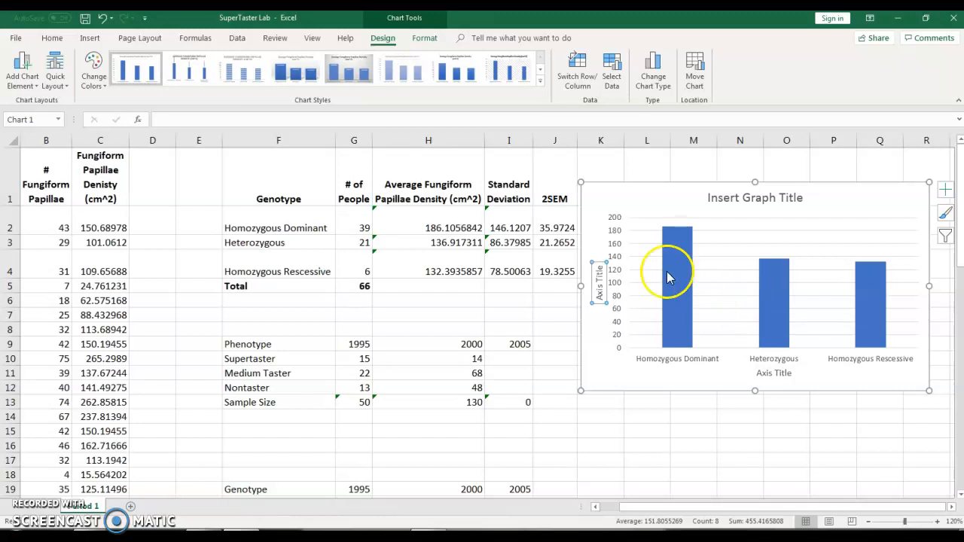
pyautogui.click(559, 184)
pyautogui.moveTo(558, 184); pyautogui.dragTo(570, 270)
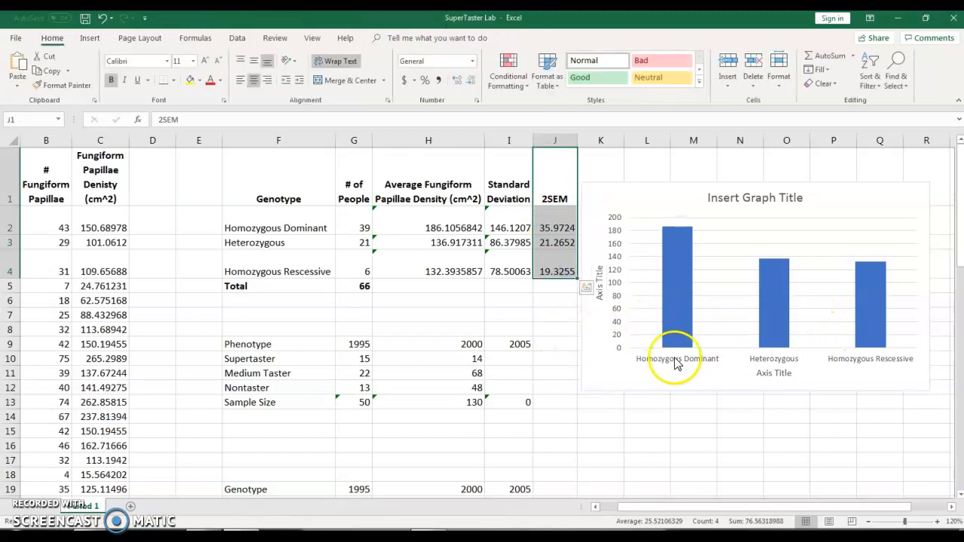
pyautogui.click(555, 331)
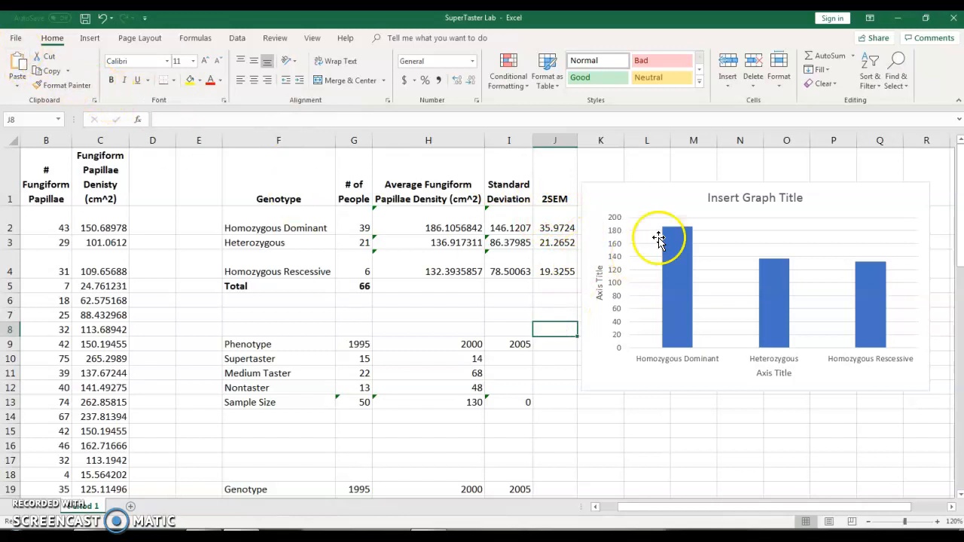
# Add vertical error bars to the genotype chart through the detailed error bar options and set the error amount to Custom
pyautogui.click(664, 210)
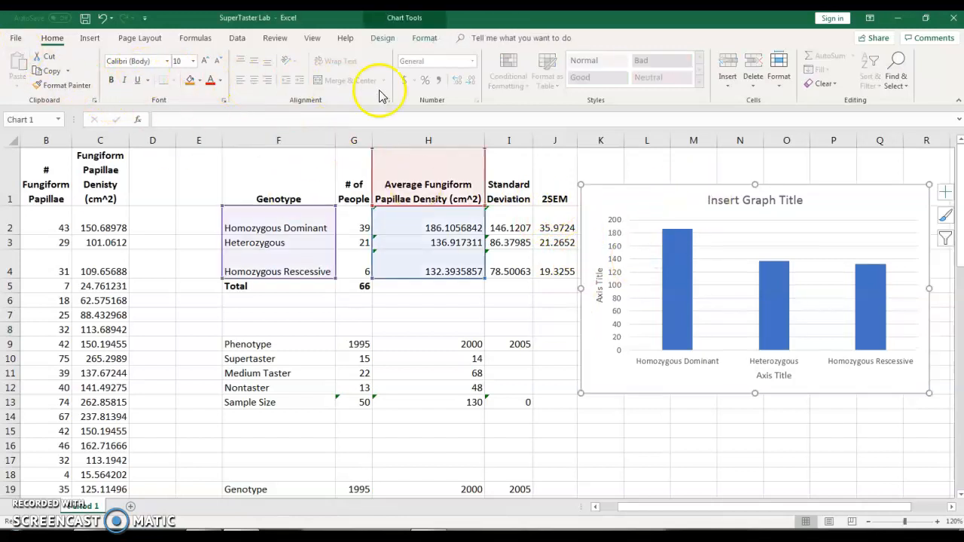
pyautogui.click(397, 21)
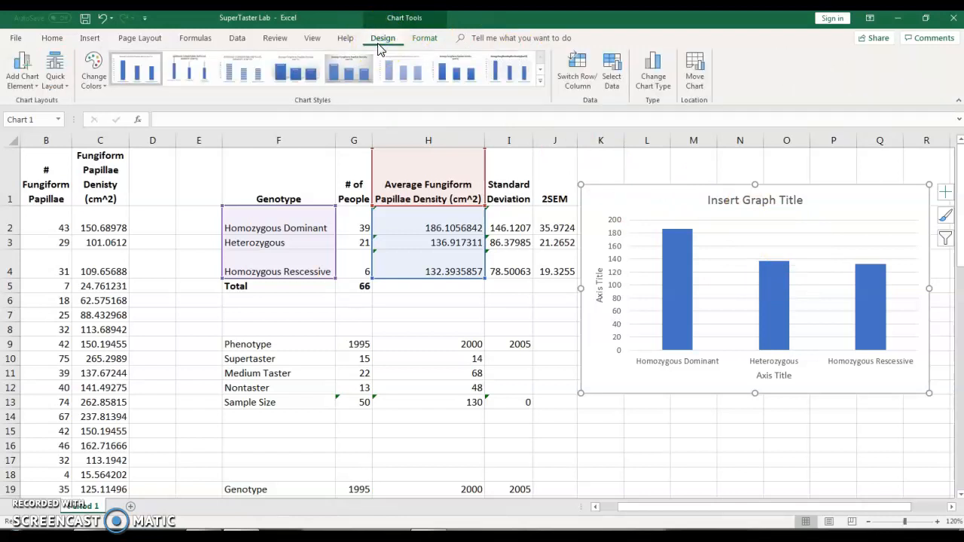
pyautogui.click(24, 83)
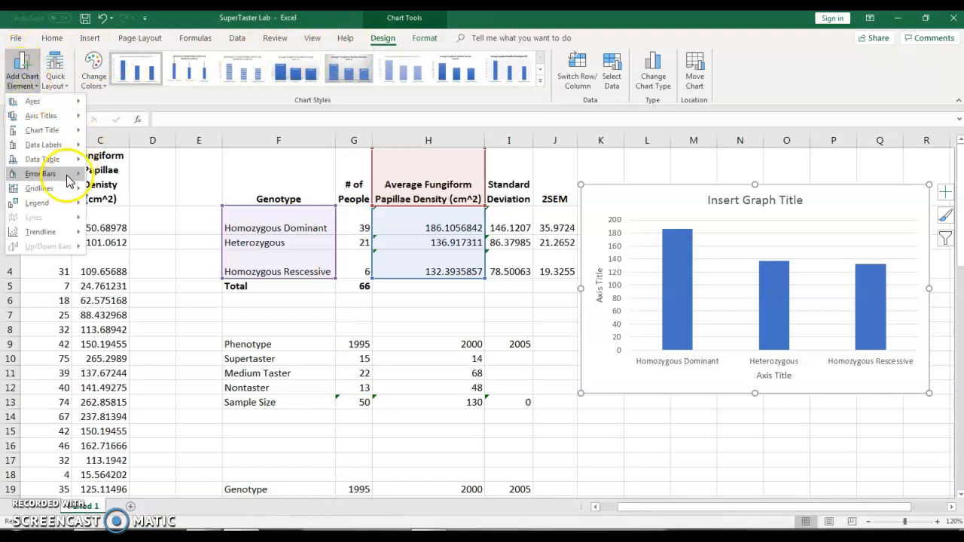
pyautogui.moveTo(53, 183)
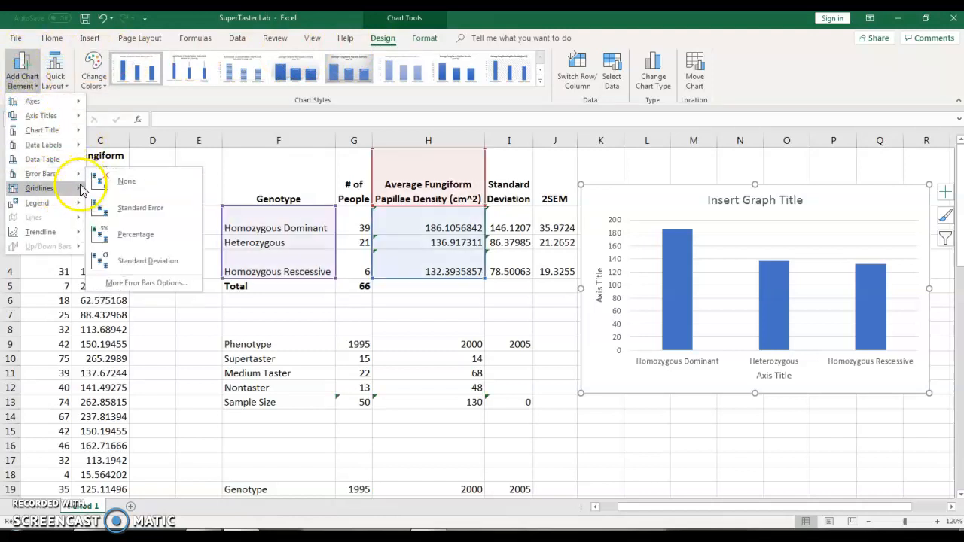
pyautogui.click(161, 285)
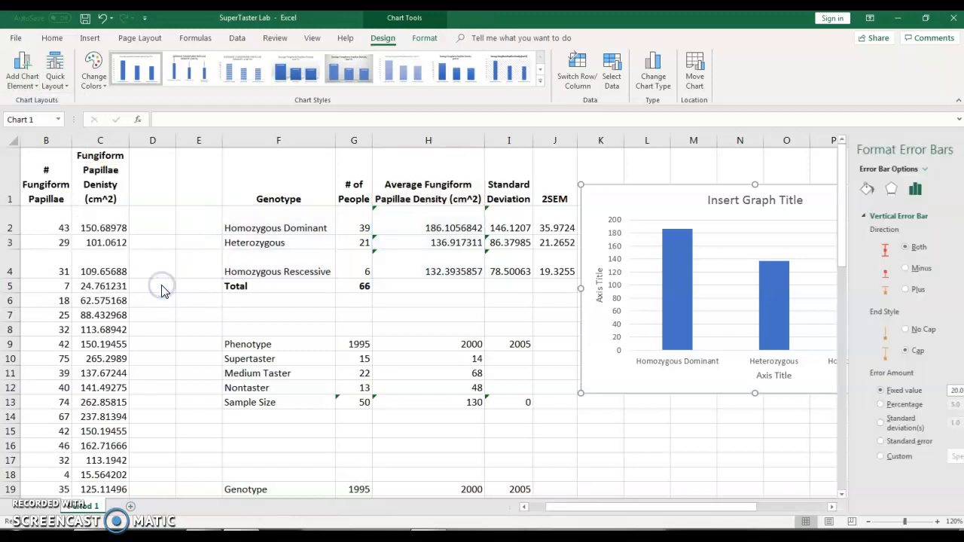
pyautogui.click(829, 457)
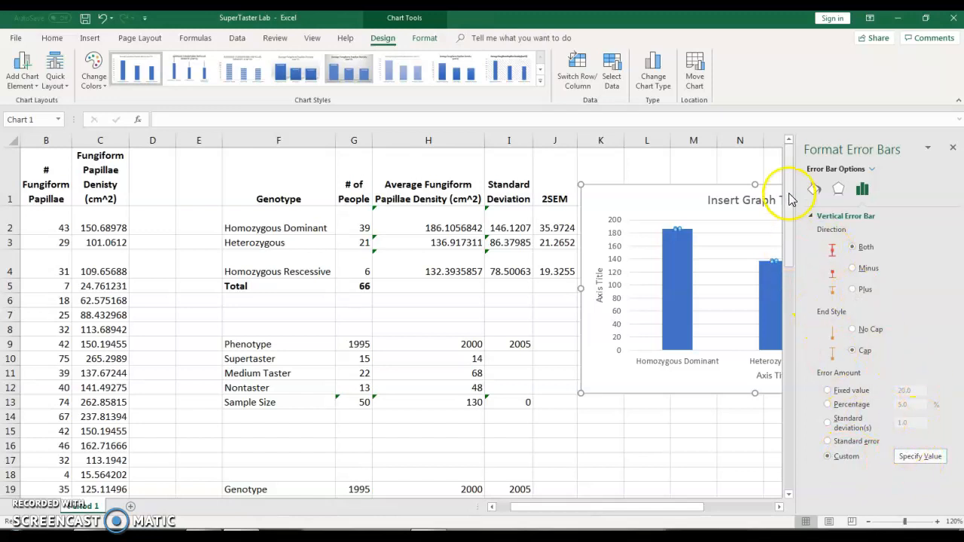
pyautogui.click(814, 189)
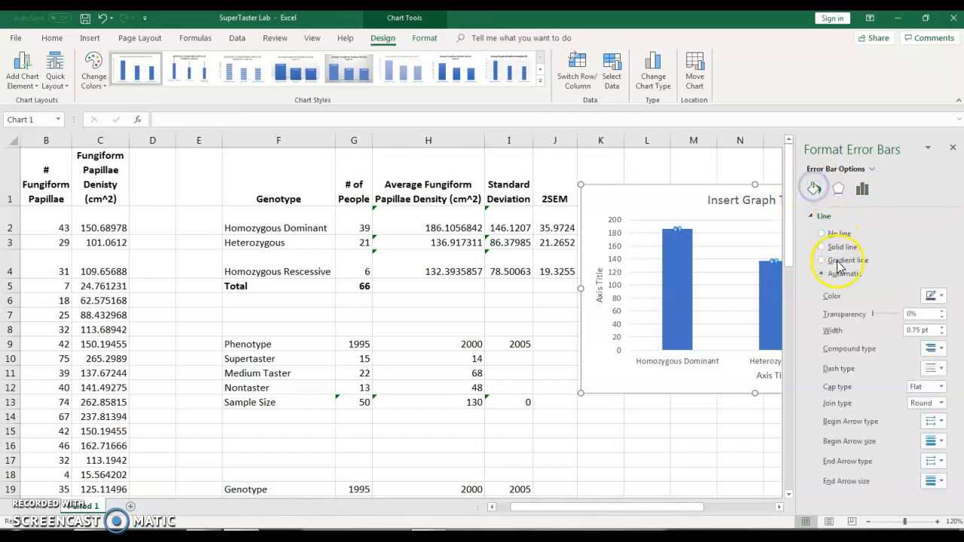
pyautogui.click(840, 191)
pyautogui.click(860, 192)
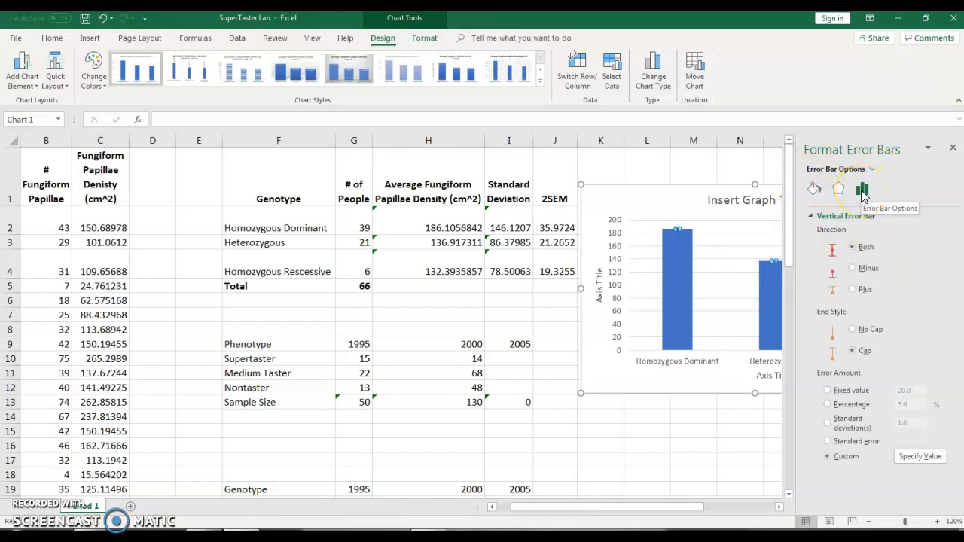
# Specify the 2SEM values in J2:J4 as both the positive and negative custom error values
pyautogui.click(919, 458)
pyautogui.moveTo(476, 242); pyautogui.dragTo(181, 175)
pyautogui.press('BackSpace')
pyautogui.moveTo(246, 198); pyautogui.dragTo(181, 198)
pyautogui.press('BackSpace')
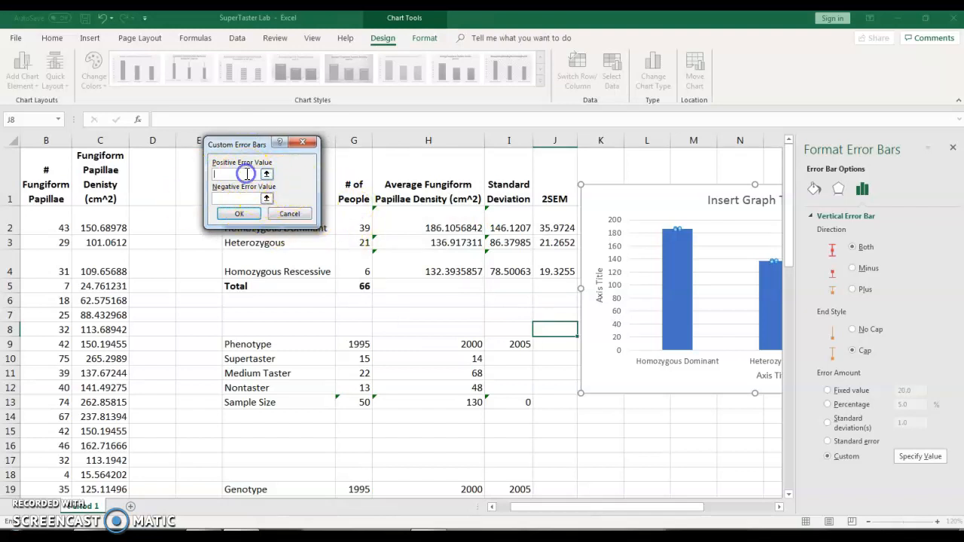
pyautogui.click(549, 221)
pyautogui.moveTo(549, 221); pyautogui.dragTo(551, 273)
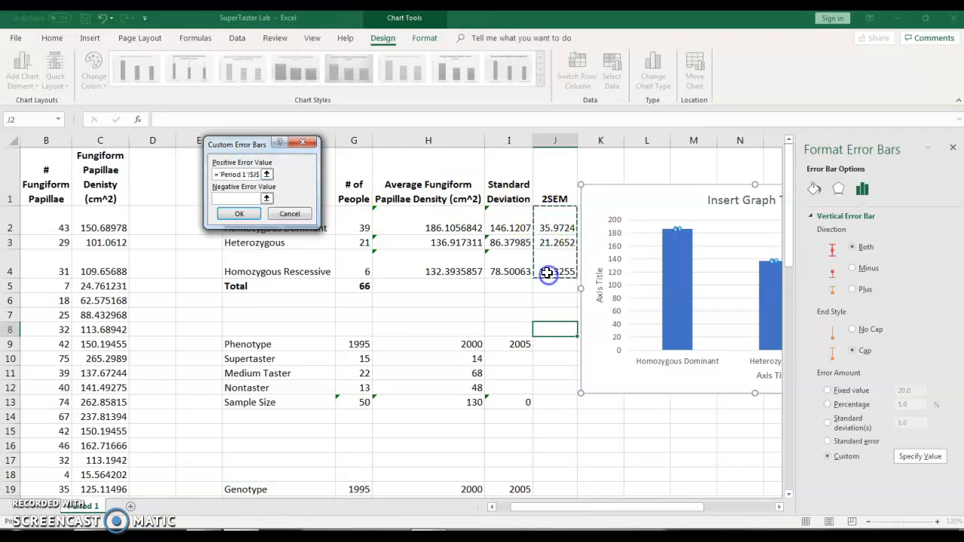
pyautogui.moveTo(551, 226); pyautogui.dragTo(548, 264)
pyautogui.click(238, 216)
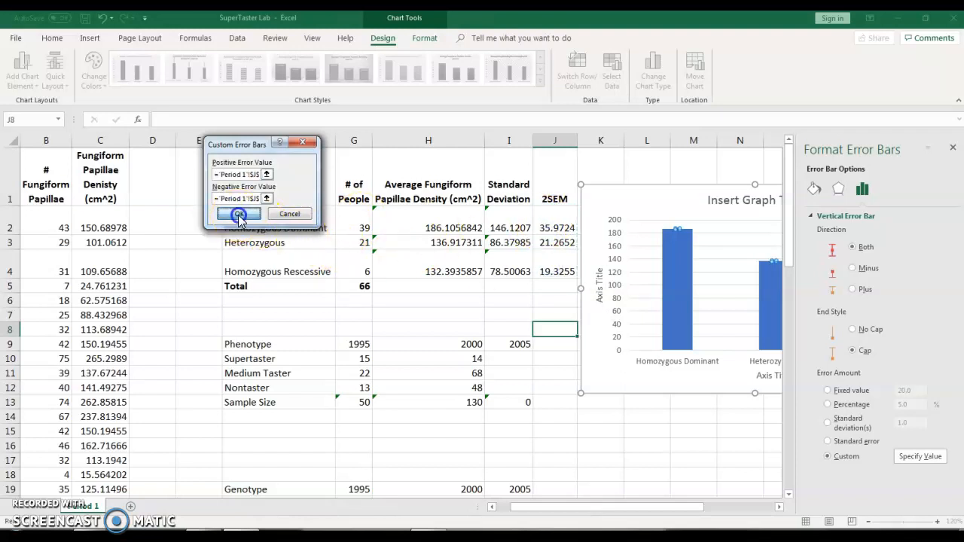
# Close the formatting pane, reposition the chart beside the summary table clear of column J, and apply the dark-background gradient column chart style
pyautogui.moveTo(704, 209); pyautogui.dragTo(663, 193)
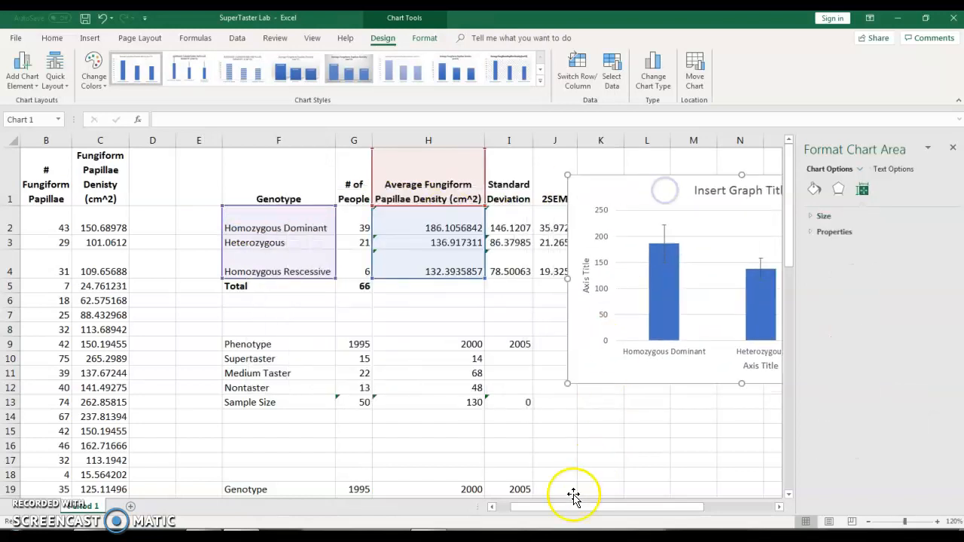
pyautogui.click(953, 151)
pyautogui.moveTo(818, 187); pyautogui.dragTo(839, 179)
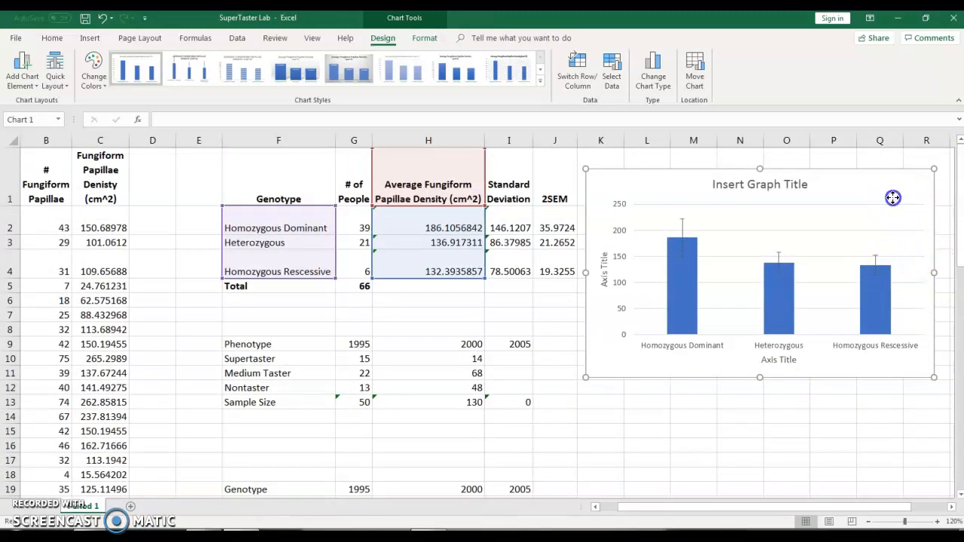
pyautogui.click(540, 78)
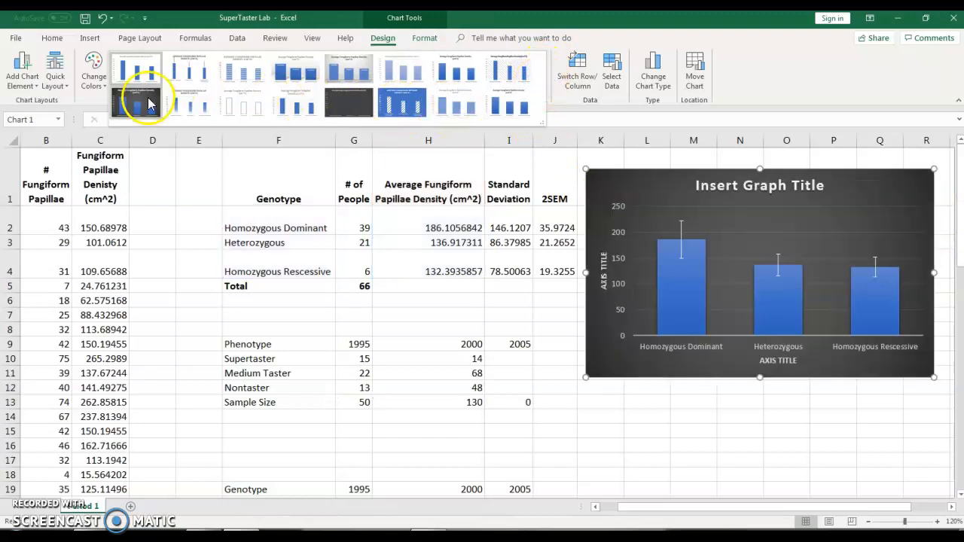
pyautogui.click(147, 104)
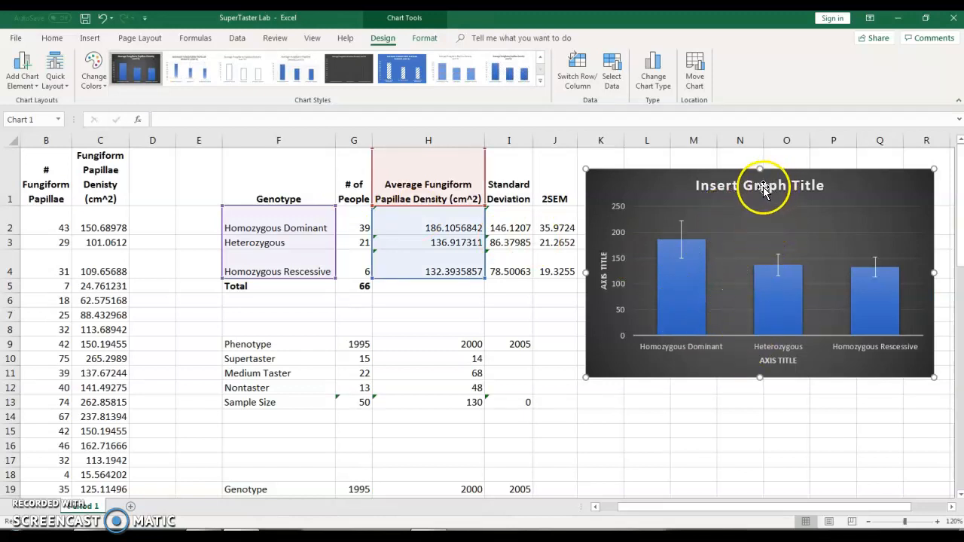
pyautogui.scroll(-1, 789, 357)
pyautogui.scroll(-2, 788, 354)
pyautogui.scroll(3, 781, 351)
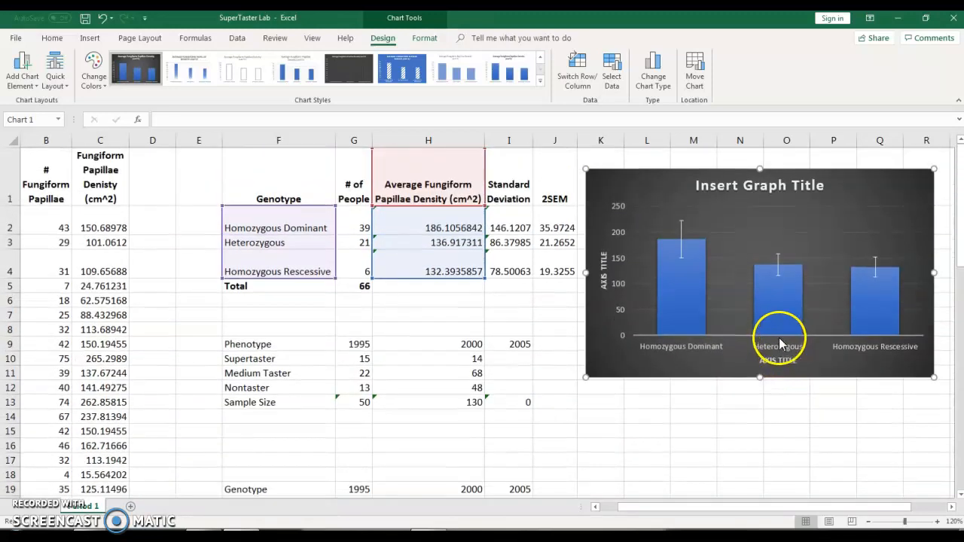